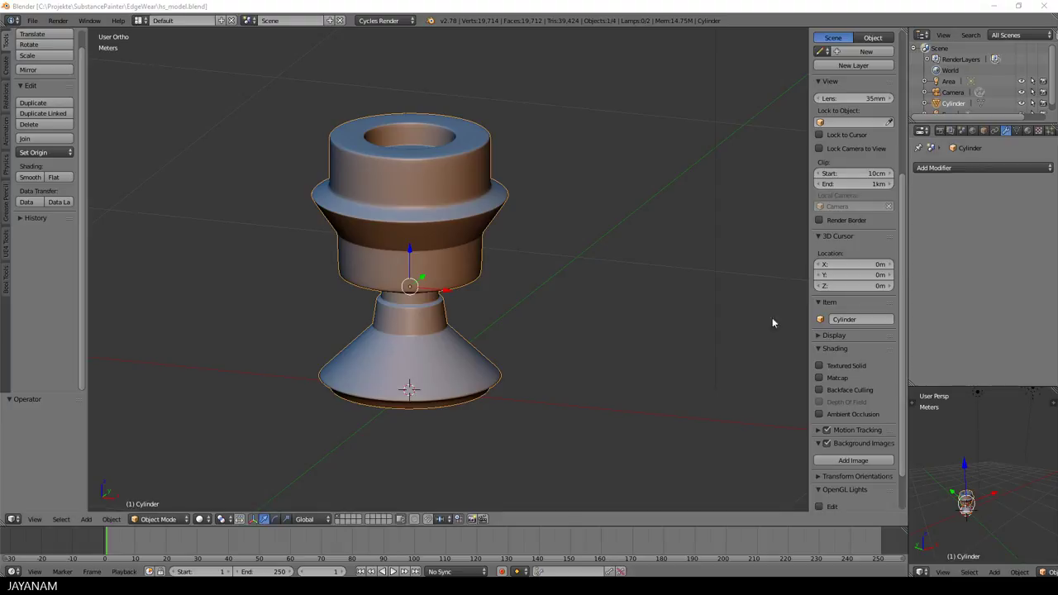
Export the selected cylinder to hs_model.fbx in the EdgeWear folder, limiting the FBX export to selected objects of type Mesh.
scroll(554, 249, "down", 3)
scroll(554, 245, "up", 3)
mouse_move(553, 244)
middle_mouse_down()
mouse_move(568, 234)
mouse_move(536, 221)
mouse_move(635, 218)
mouse_move(566, 239)
middle_mouse_up()
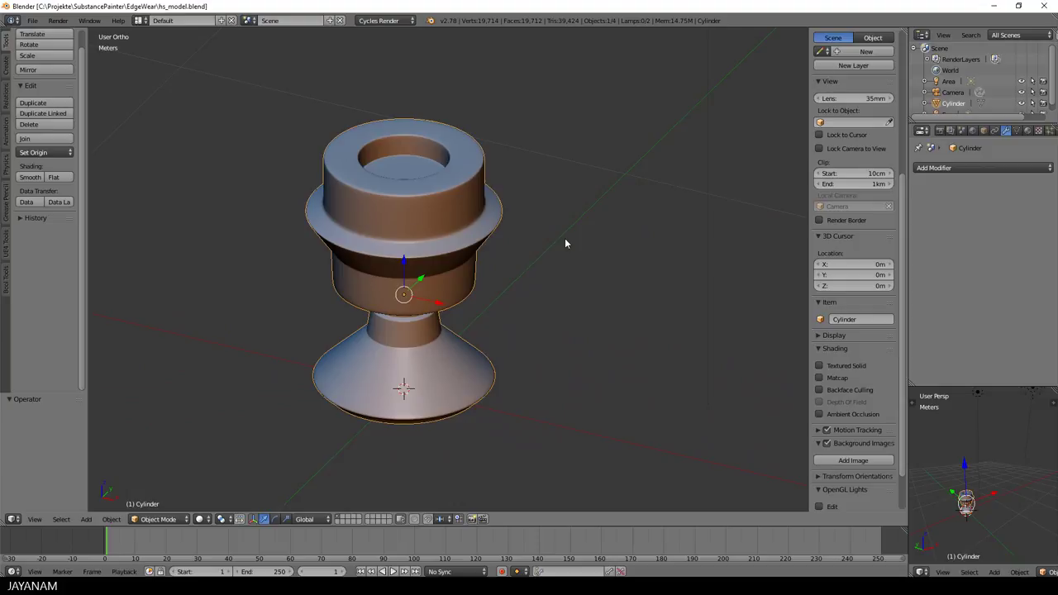
scroll(566, 244, "down", 1)
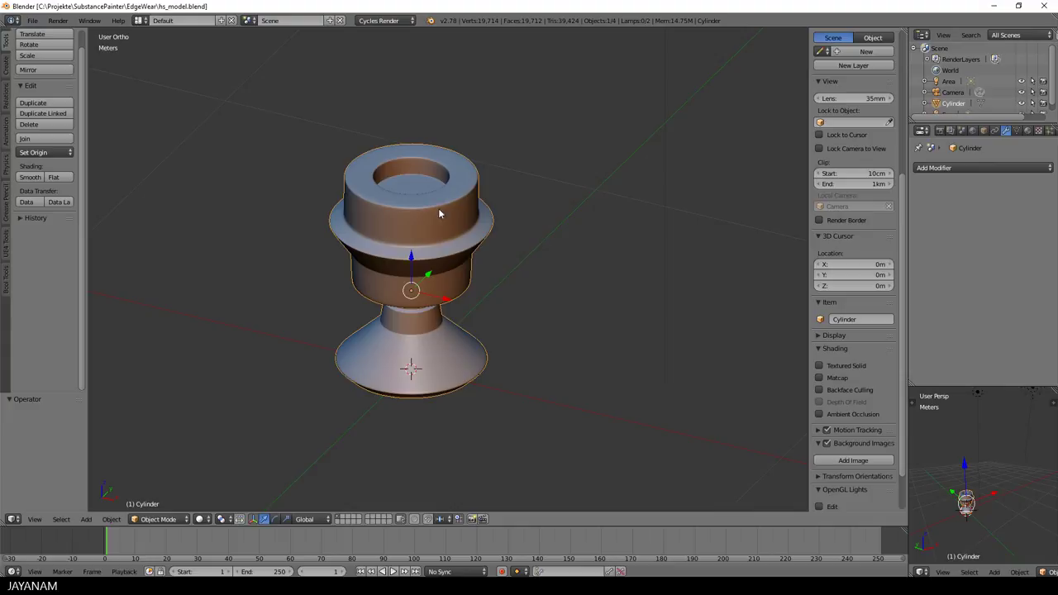
left_click(32, 22)
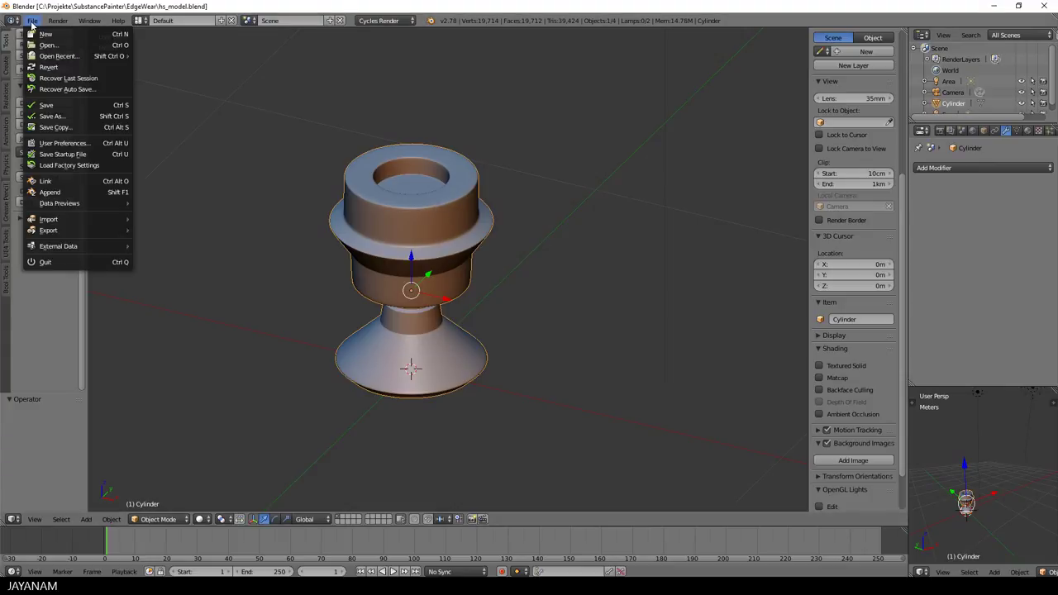
mouse_move(87, 231)
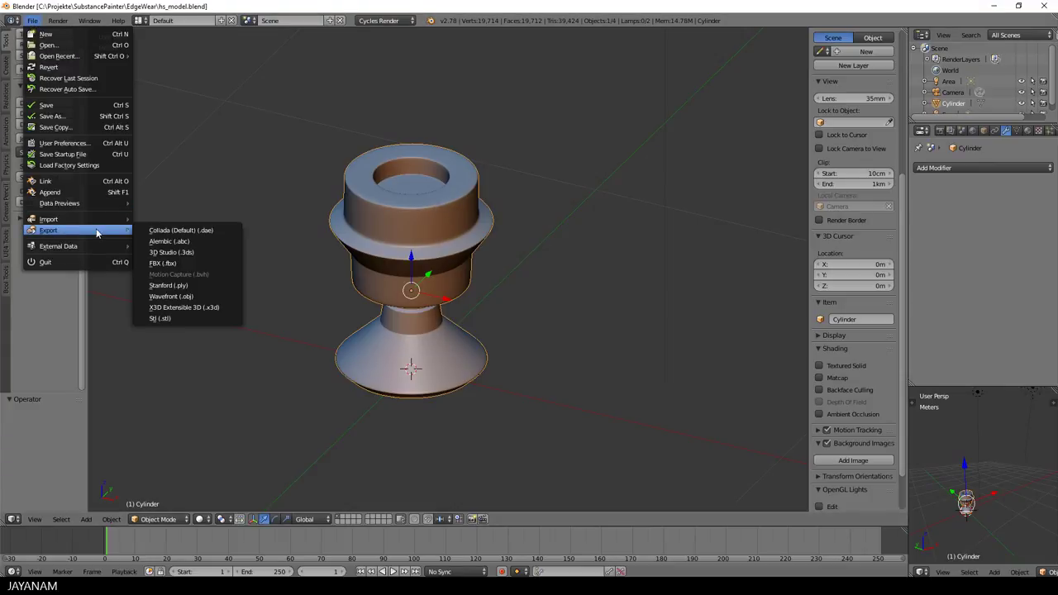
left_click(162, 263)
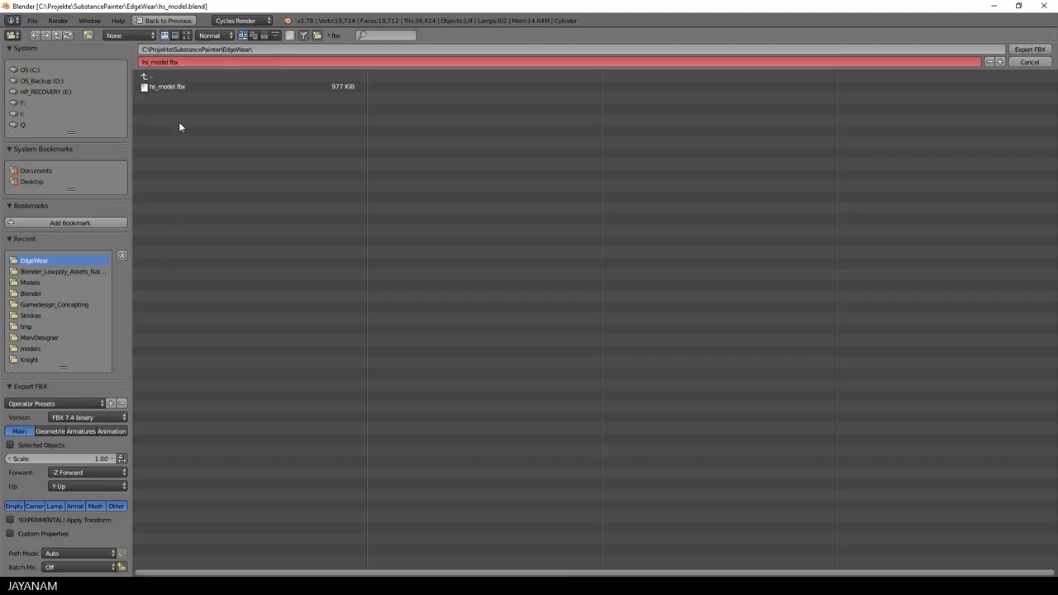
left_click(169, 86)
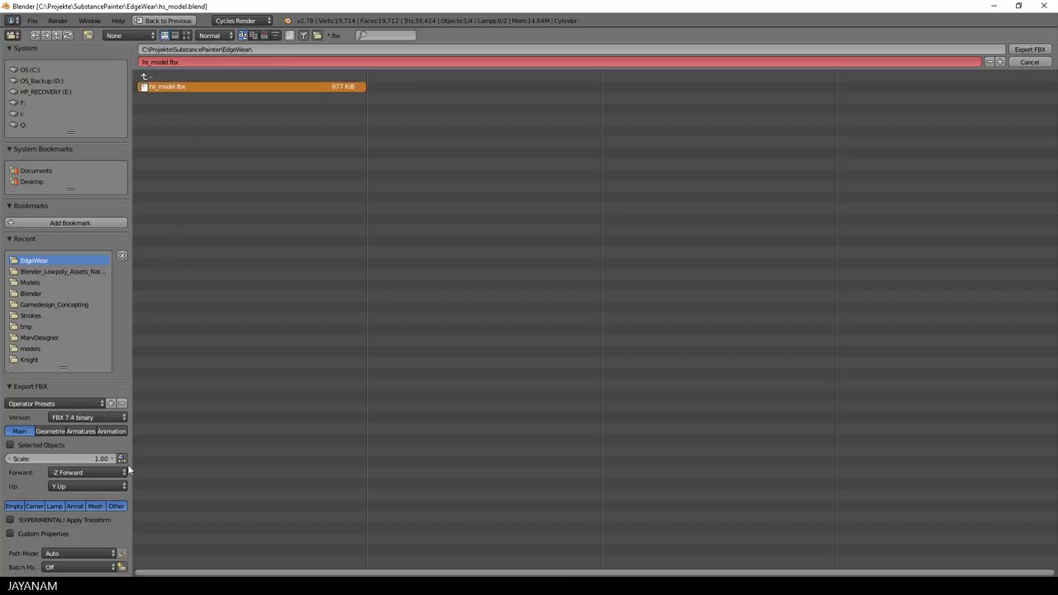
left_click(95, 505)
left_click(33, 448)
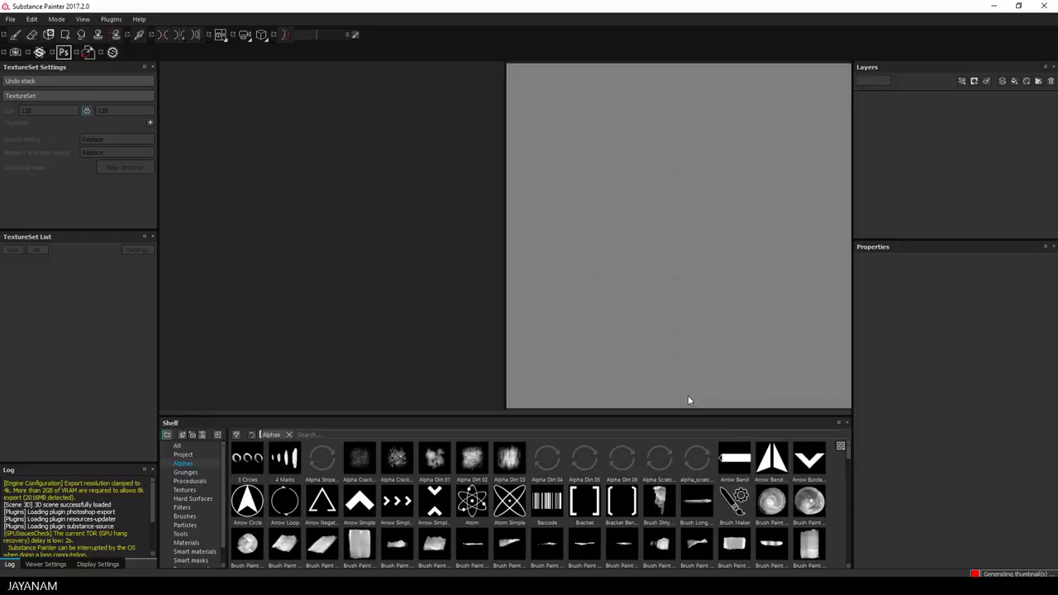
Switch to Substance Painter and create a new project from the mesh hs_model.fbx with the DirectX normal format and 2048 document resolution.
left_click(10, 19)
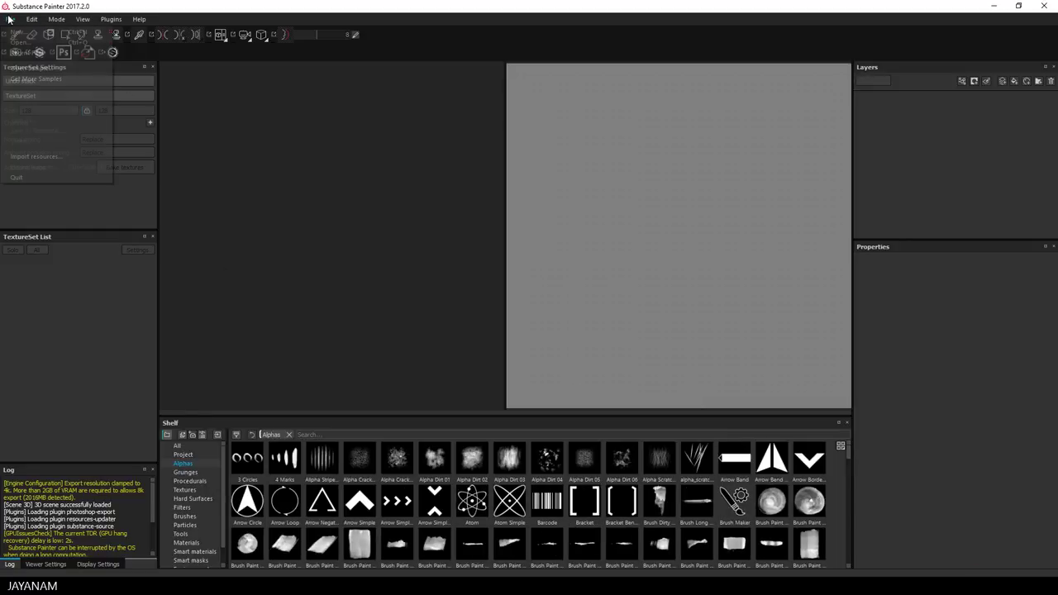
left_click(18, 33)
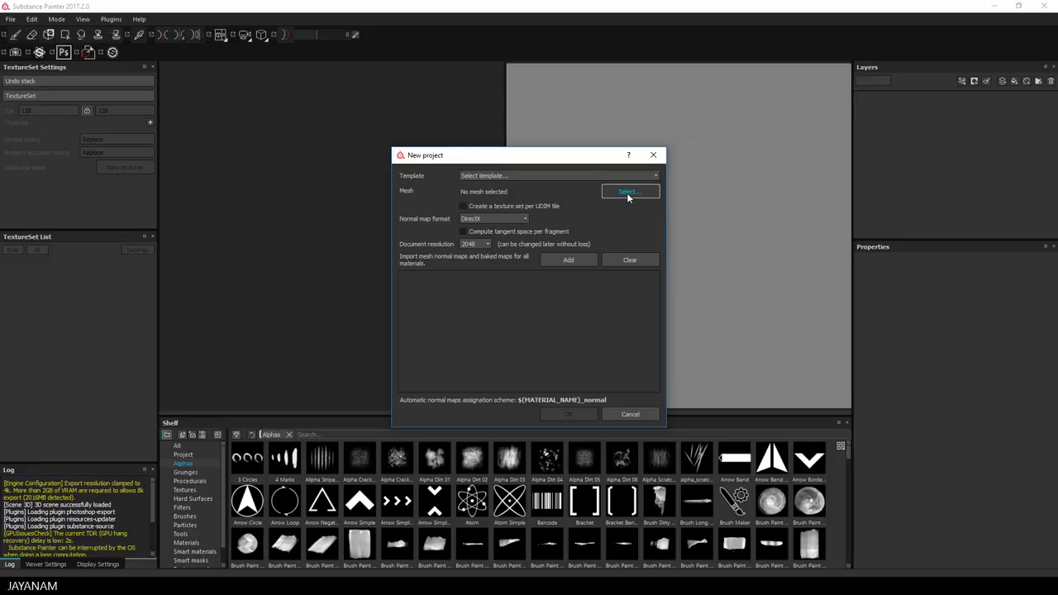
left_click(628, 194)
left_click(515, 217)
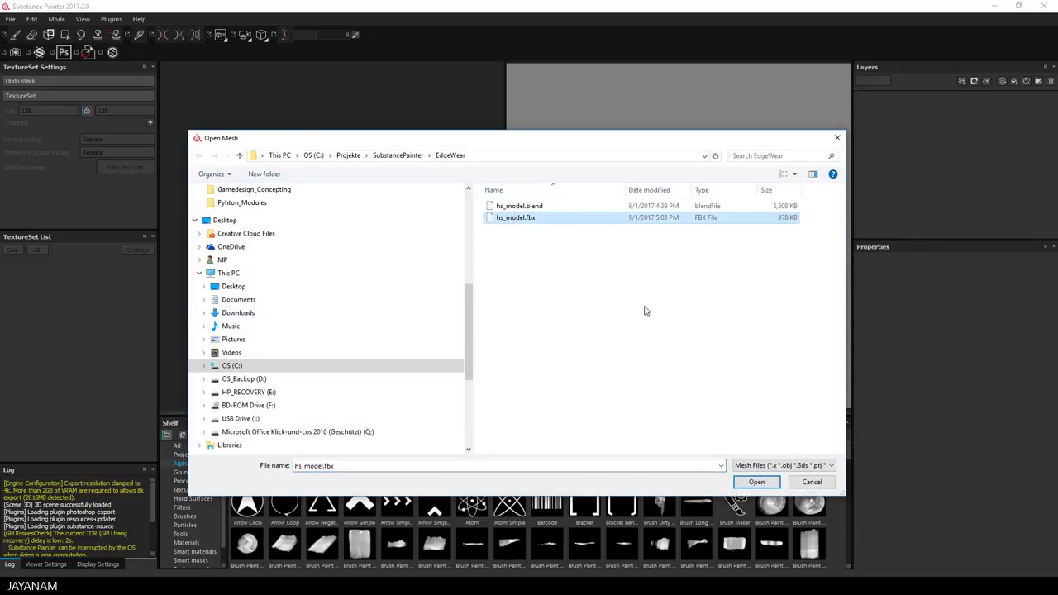
left_click(747, 483)
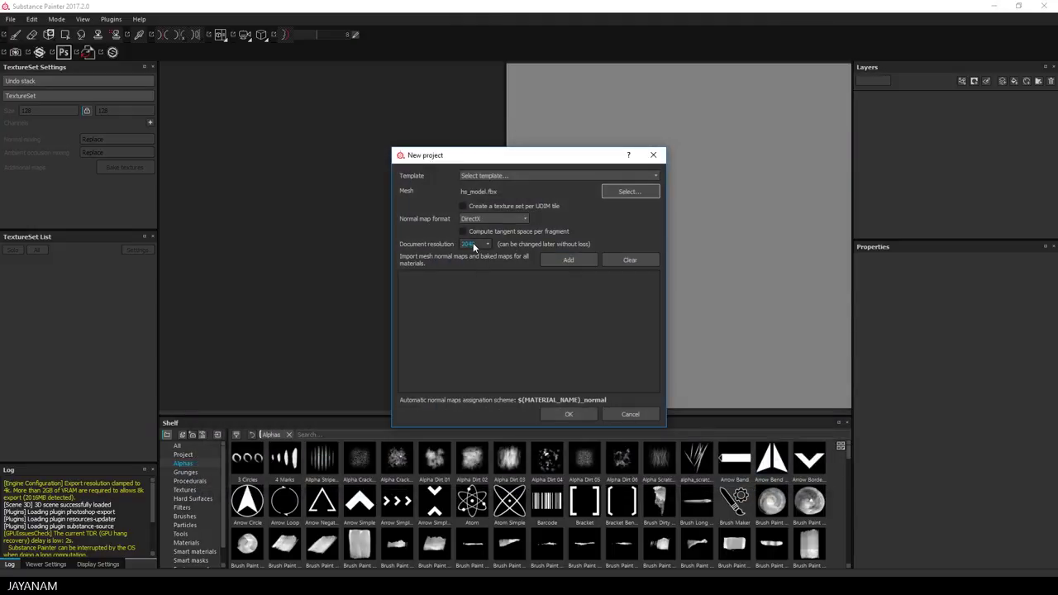
left_click(569, 414)
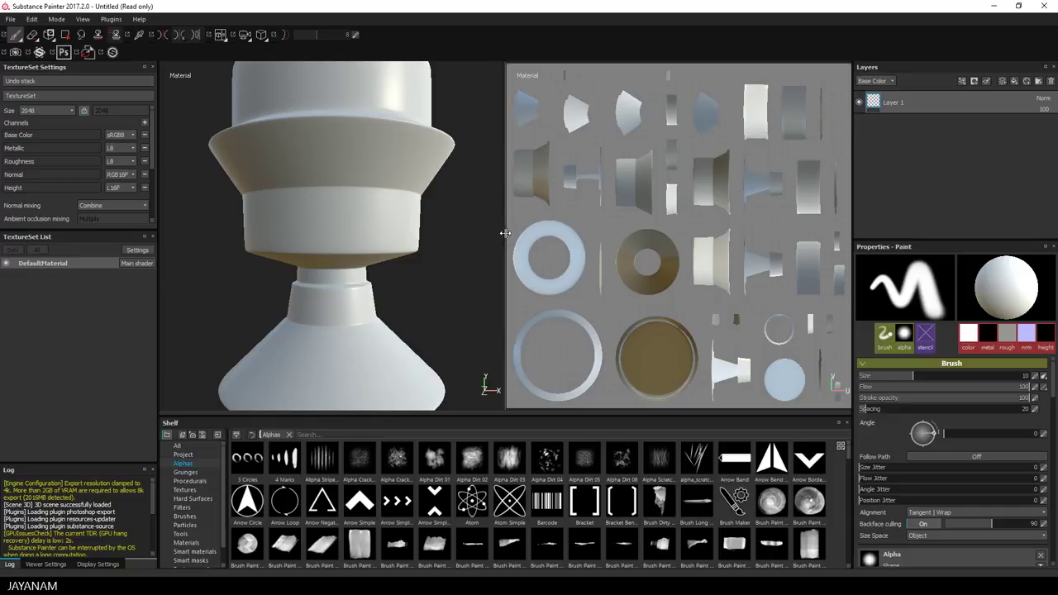
Widen the 3D viewport and bake all additional maps except ID for DefaultMaterial.
left_click_drag(506, 234, 667, 236)
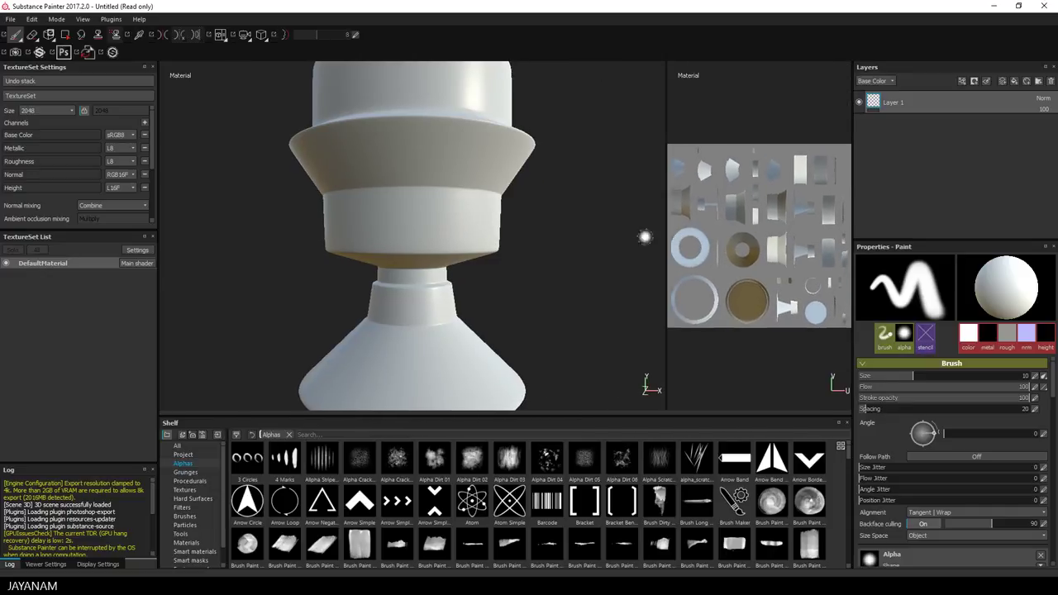
key("f")
left_click_drag(565, 229, 548, 253, "alt")
mouse_move(548, 253)
right_mouse_down("shift")
mouse_move(534, 251)
mouse_move(563, 254)
right_mouse_up("shift")
scroll(563, 255, "up", 1)
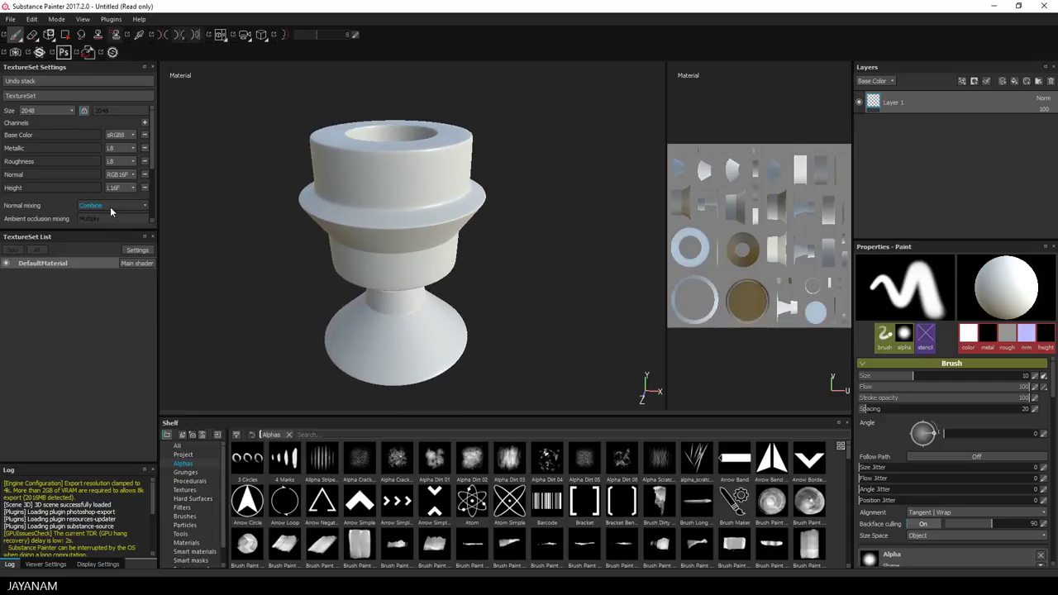
scroll(110, 207, "down", 2)
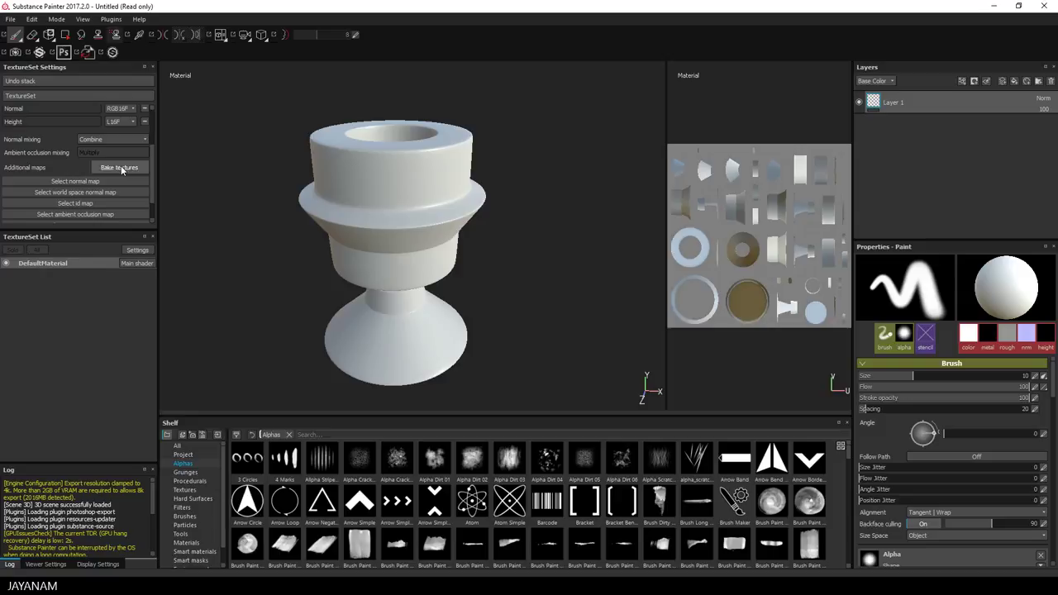
left_click(119, 168)
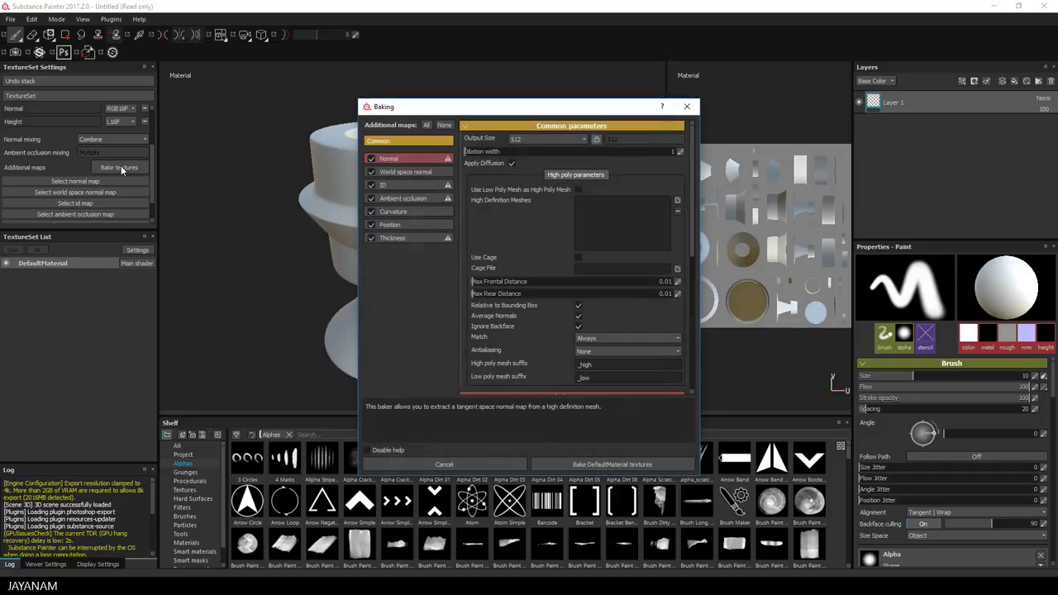
left_click(370, 185)
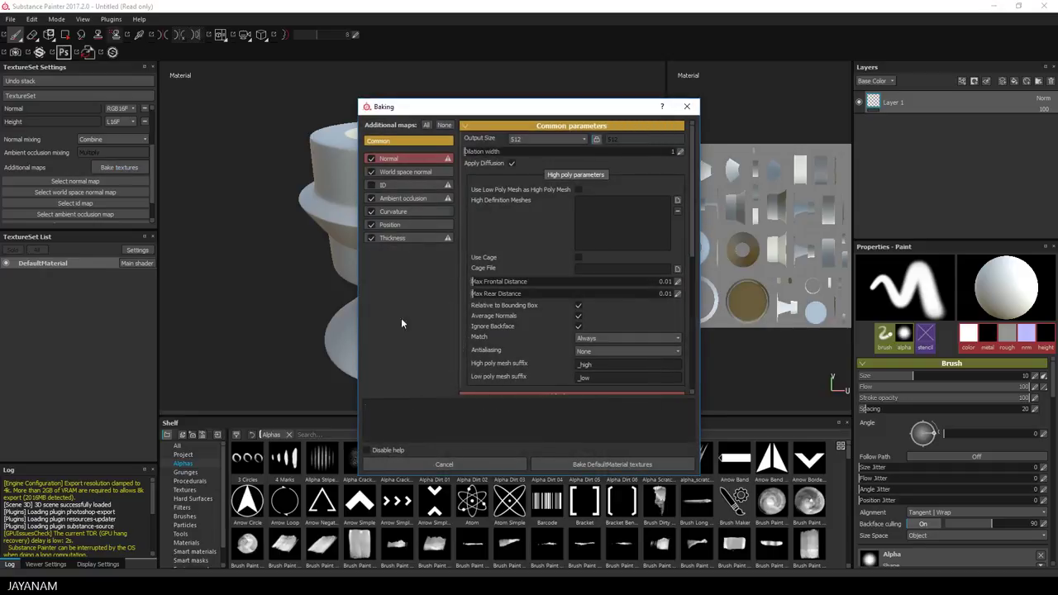
left_click(599, 465)
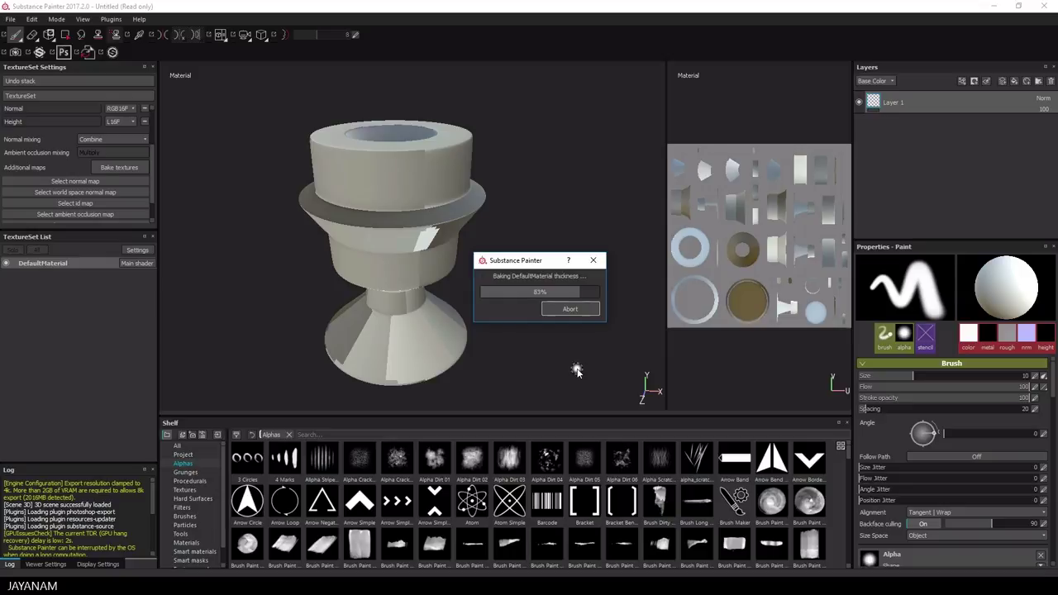
Add the Iron Pure material as a fill layer beneath Layer 1.
scroll(189, 511, "down", 1)
left_click(187, 526)
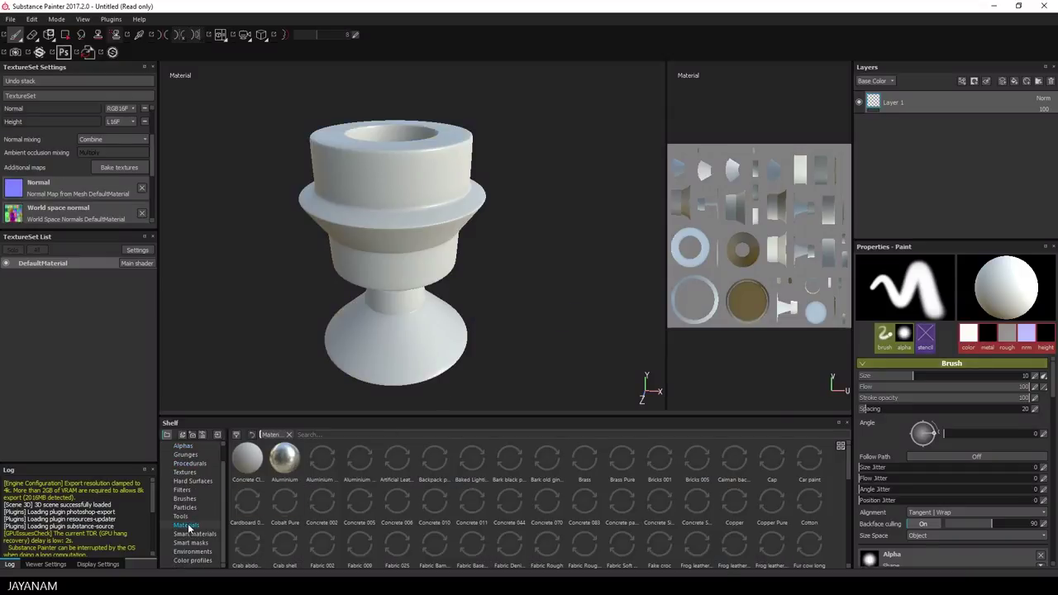
scroll(661, 494, "down", 3)
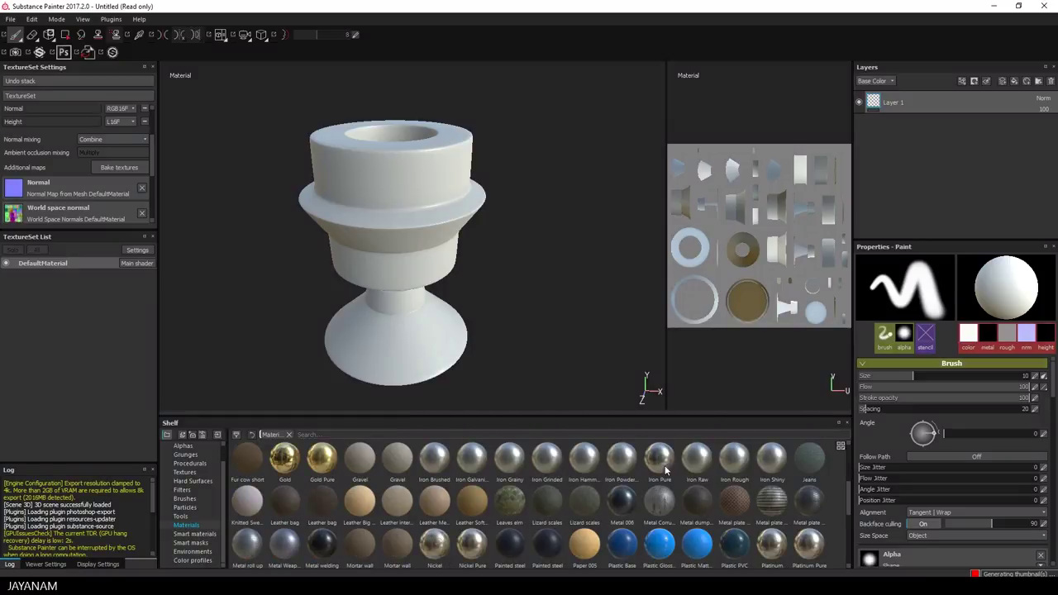
left_click_drag(666, 469, 969, 175)
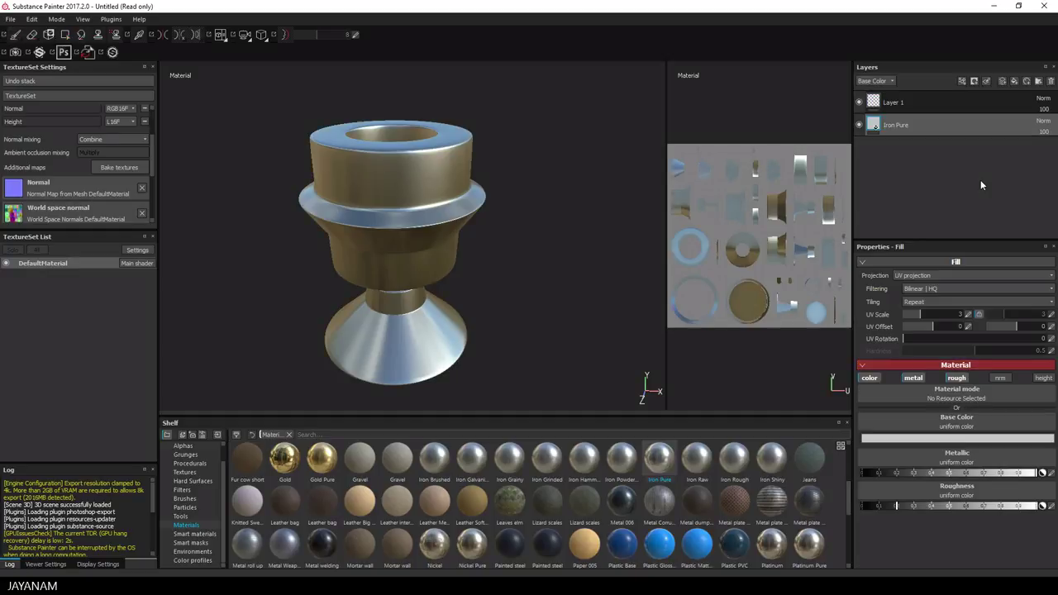
Add the Painted steel material as a layer above Iron Pure and set its paint color to a lighter greyish blue.
mouse_move(509, 546)
left_mouse_down()
mouse_move(673, 425)
mouse_move(910, 101)
left_mouse_up()
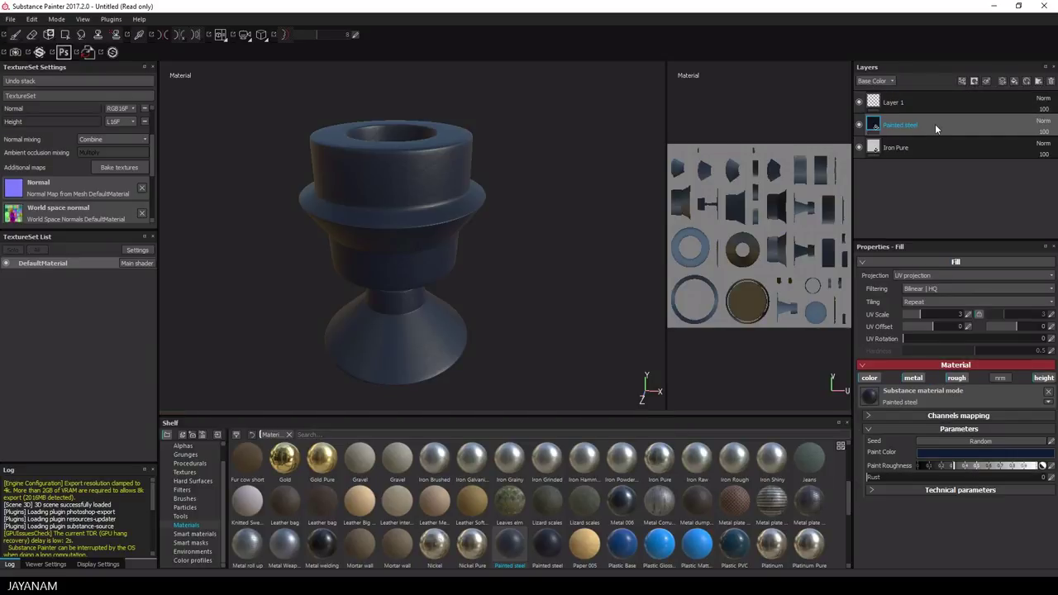
left_click(936, 453)
left_click_drag(936, 453, 883, 476)
left_click(998, 390)
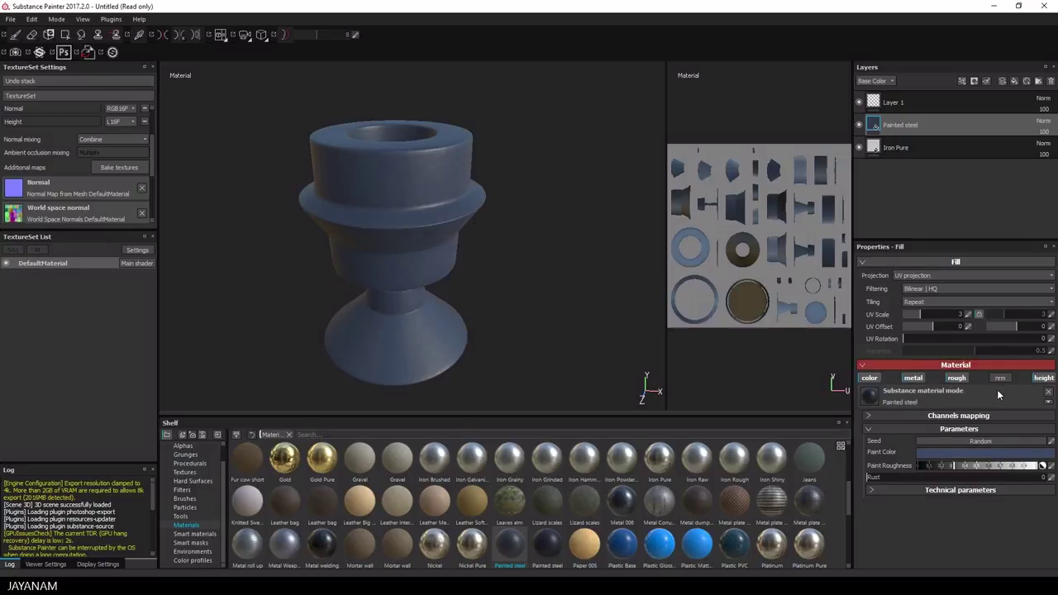
Add a black mask to the Painted steel layer and give it the MG Metal Edge Wear generator.
right_click(905, 127)
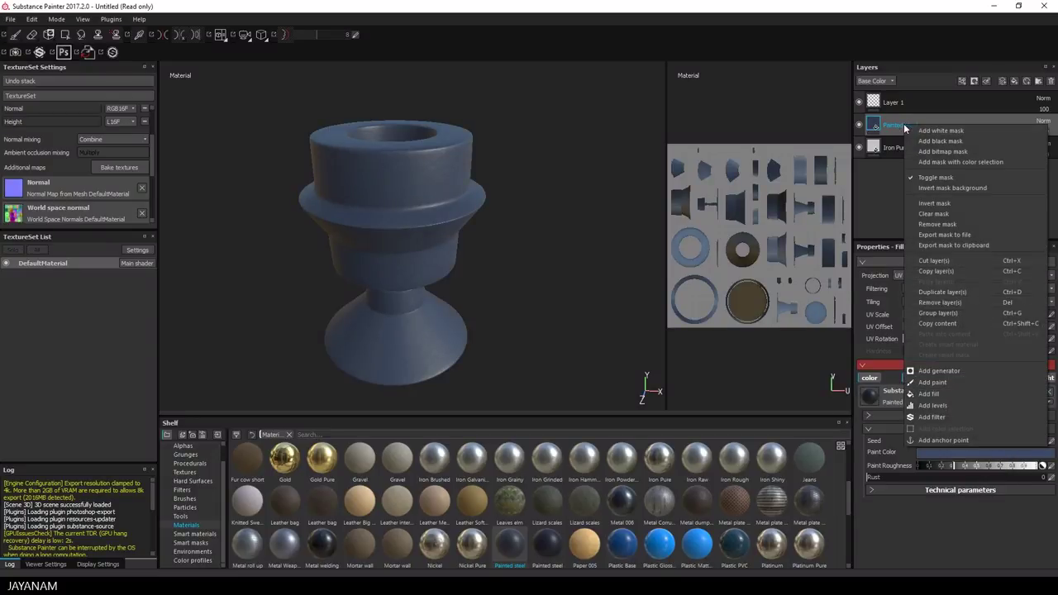
left_click(964, 140)
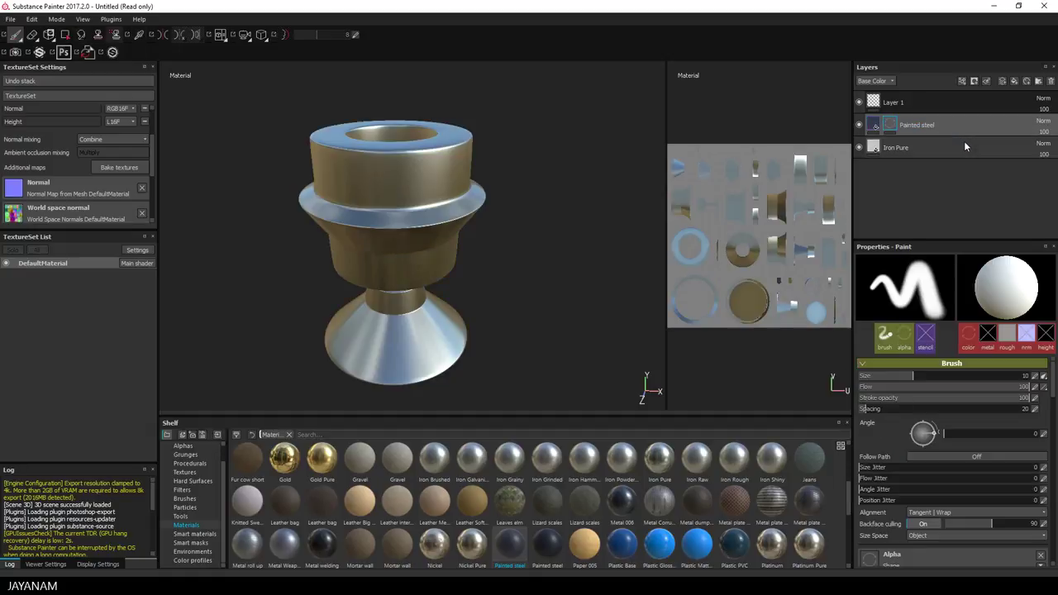
right_click(893, 127)
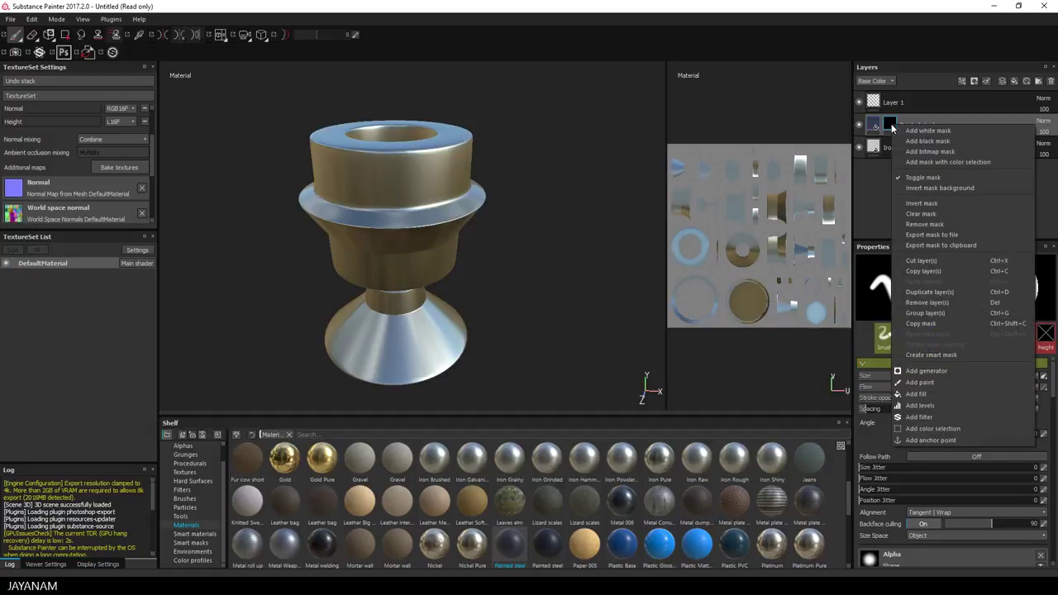
left_click(937, 370)
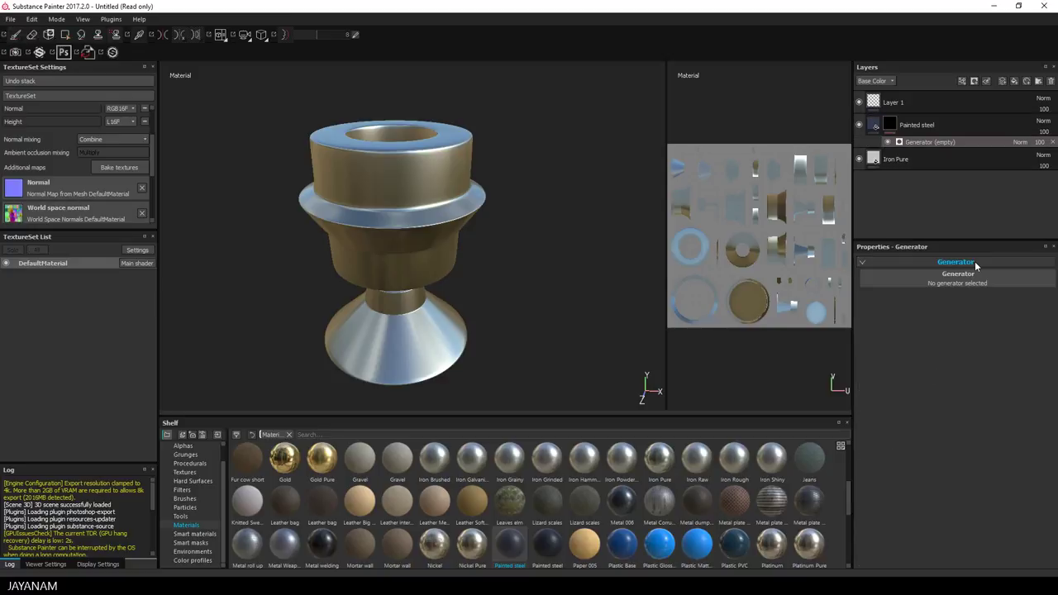
left_click(954, 283)
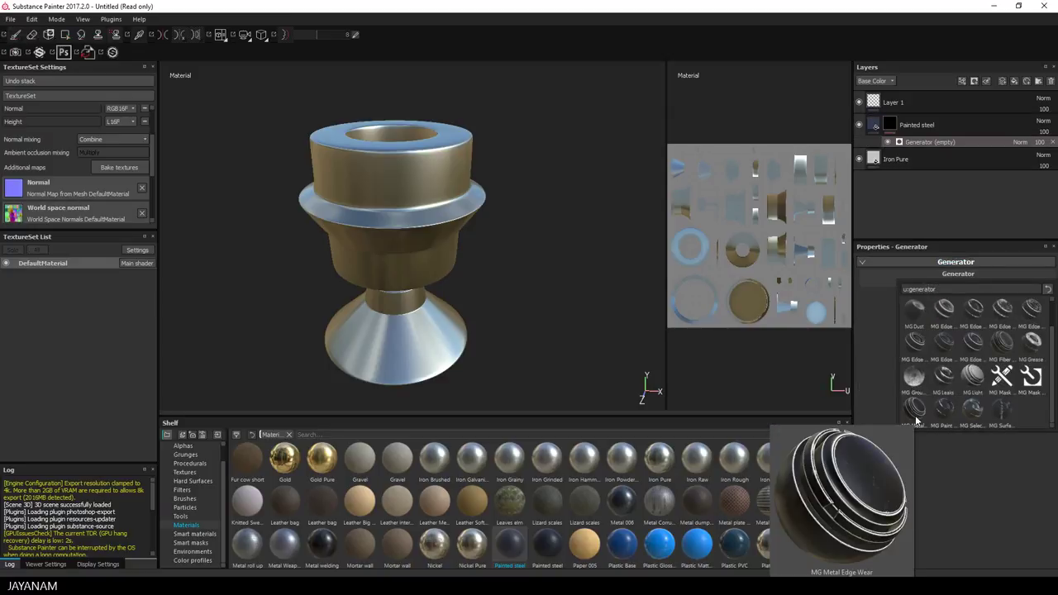
left_click(917, 420)
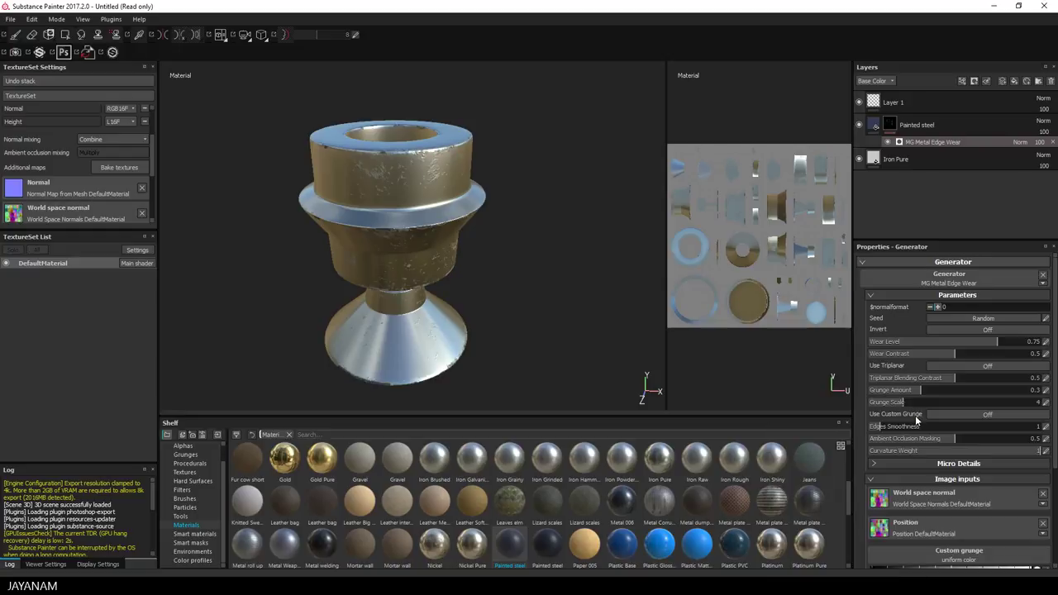
Invert the MG Metal Edge Wear generator and set its wear level to 0.69.
left_click(974, 331)
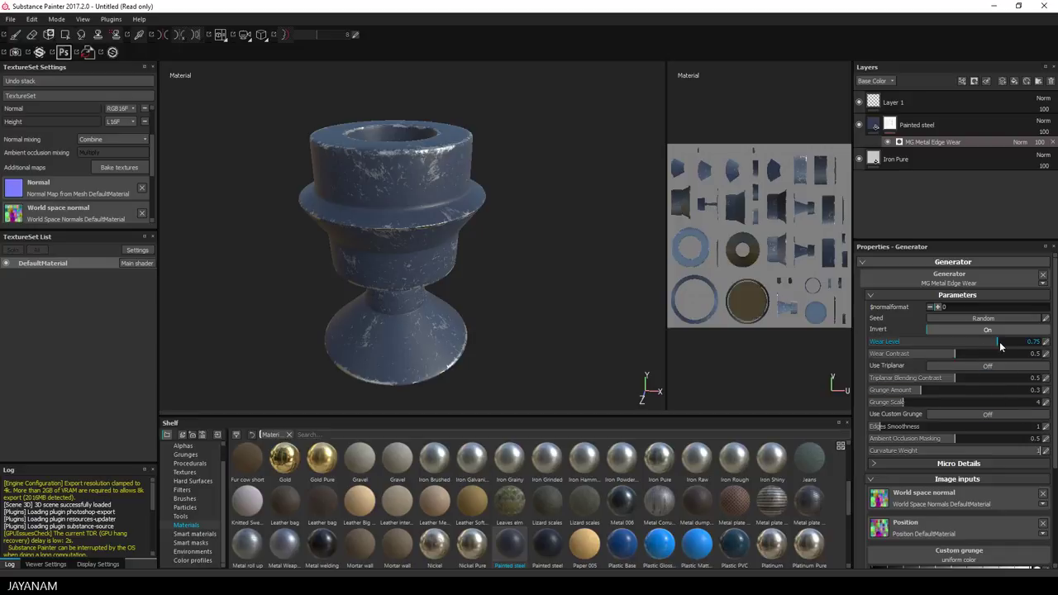
left_click_drag(997, 348, 984, 352)
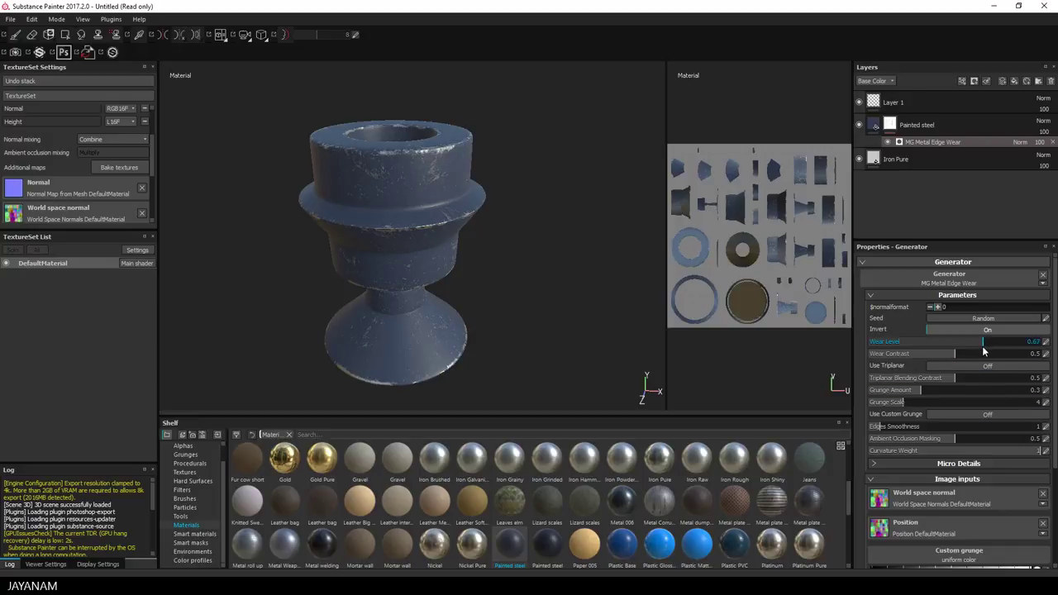
mouse_move(520, 155)
left_mouse_down("alt")
mouse_move(507, 198)
mouse_move(557, 208)
mouse_move(553, 175)
mouse_move(524, 243)
mouse_move(501, 256)
mouse_move(510, 241)
left_mouse_up("alt")
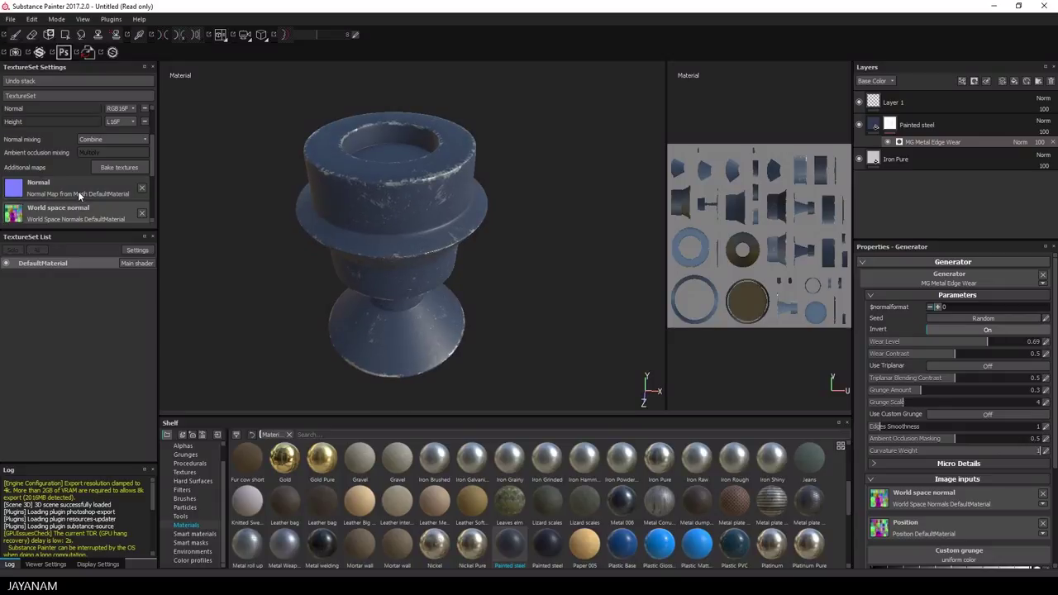
Rebake the additional mesh maps for DefaultMaterial with an output size of 2048.
left_click(119, 167)
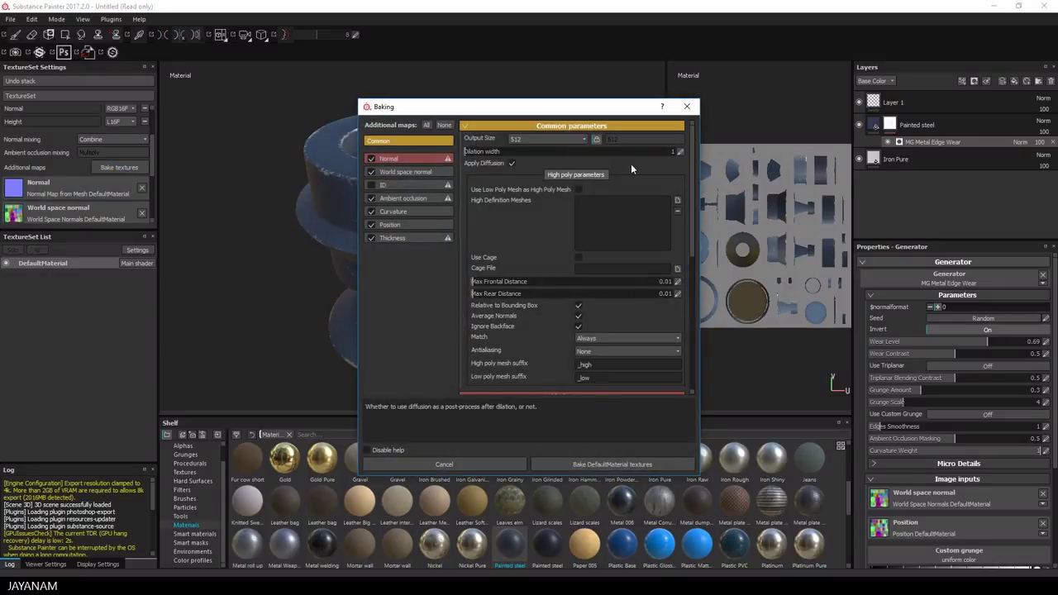
left_click(582, 141)
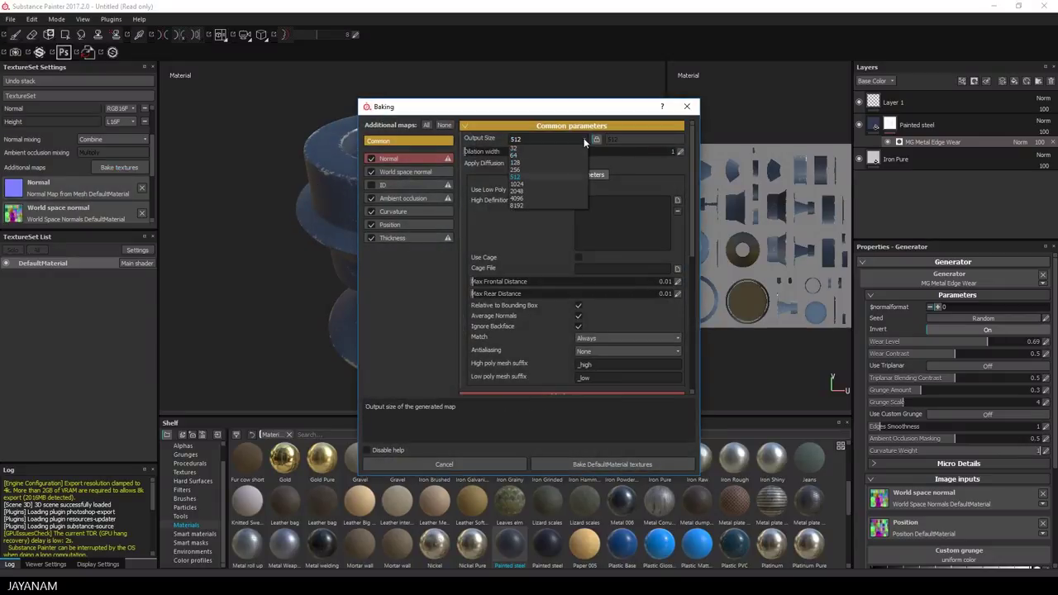
left_click(524, 191)
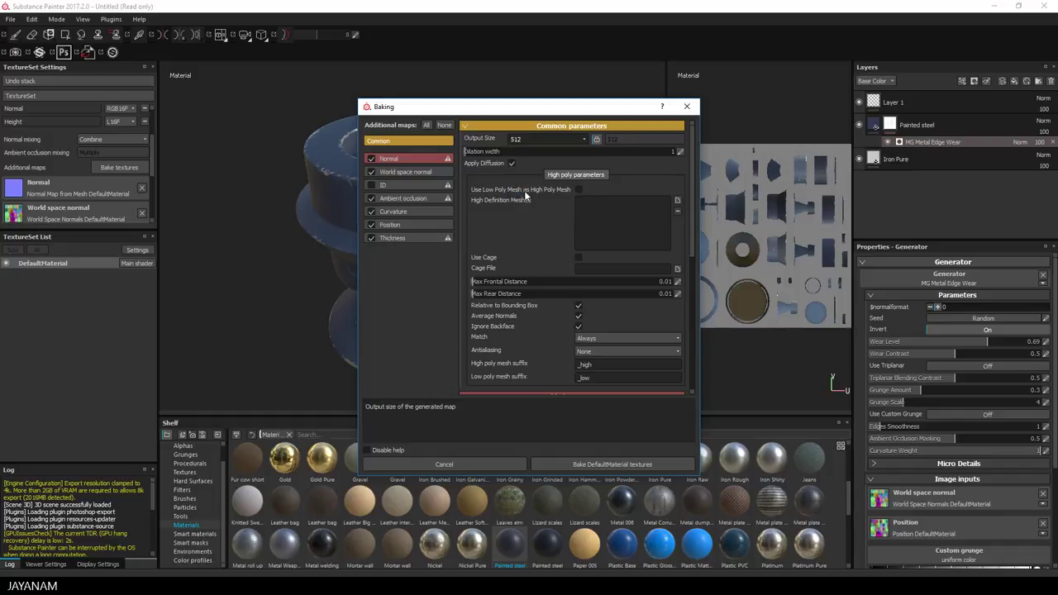
left_click(616, 463)
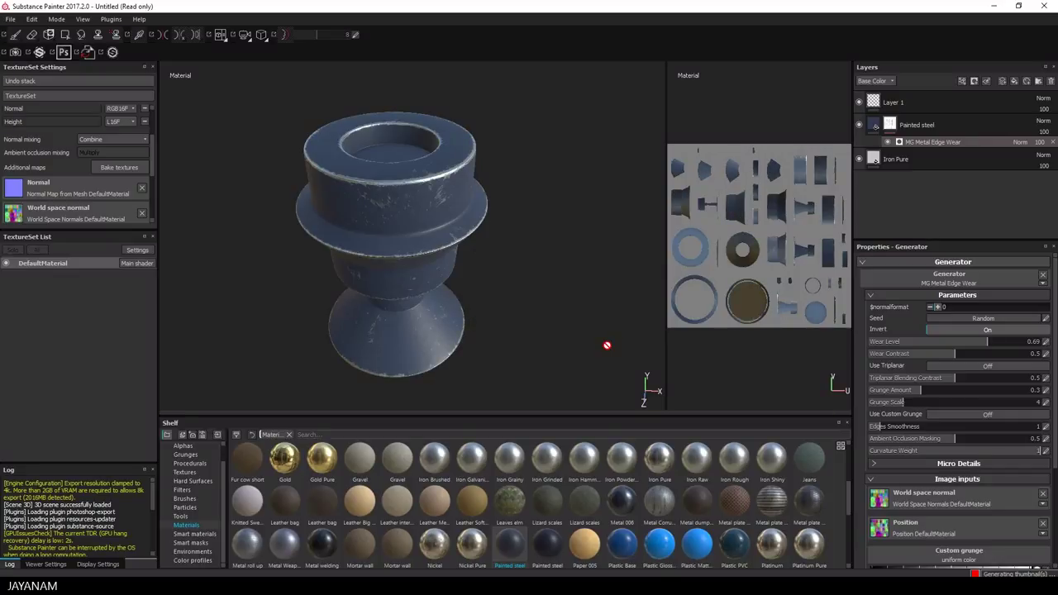
mouse_move(541, 189)
right_mouse_down("shift")
mouse_move(548, 208)
mouse_move(548, 184)
right_mouse_up("shift")
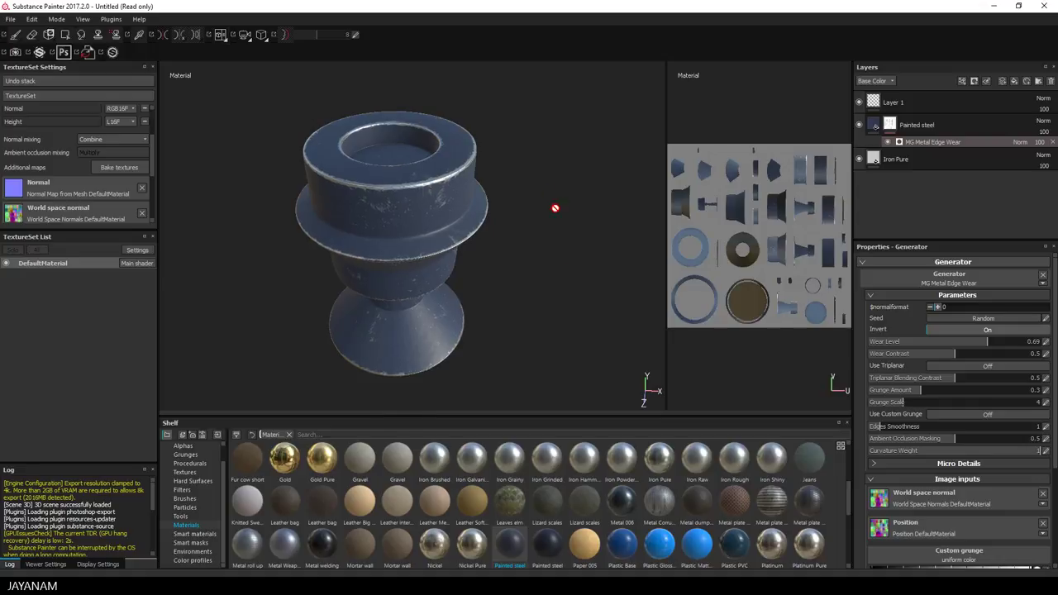
Rename Layer 1 as Normal_Details and move it beneath the Iron Pure layer.
left_click(904, 100)
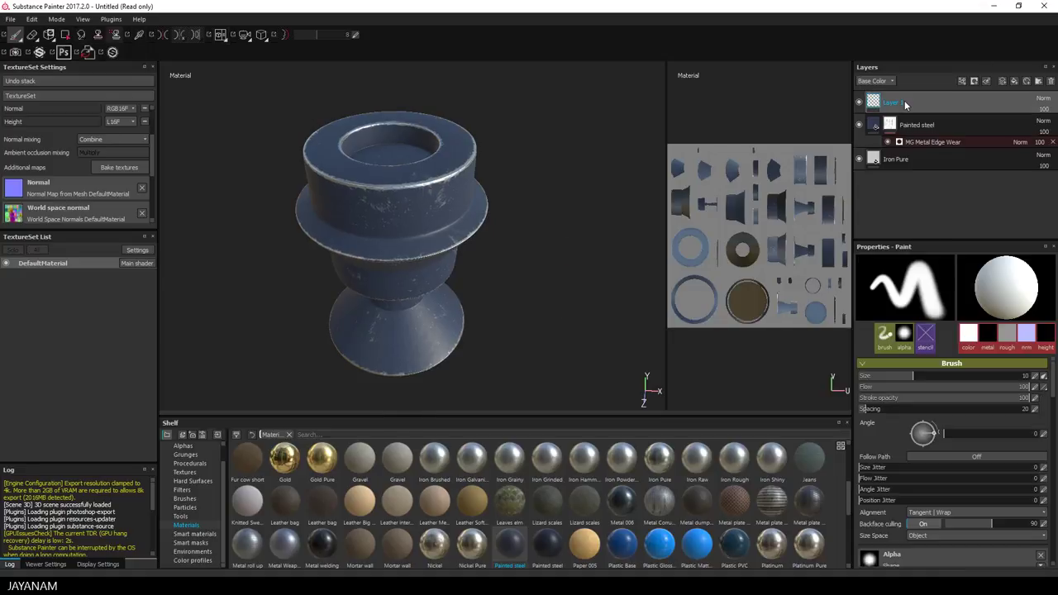
left_click(905, 100)
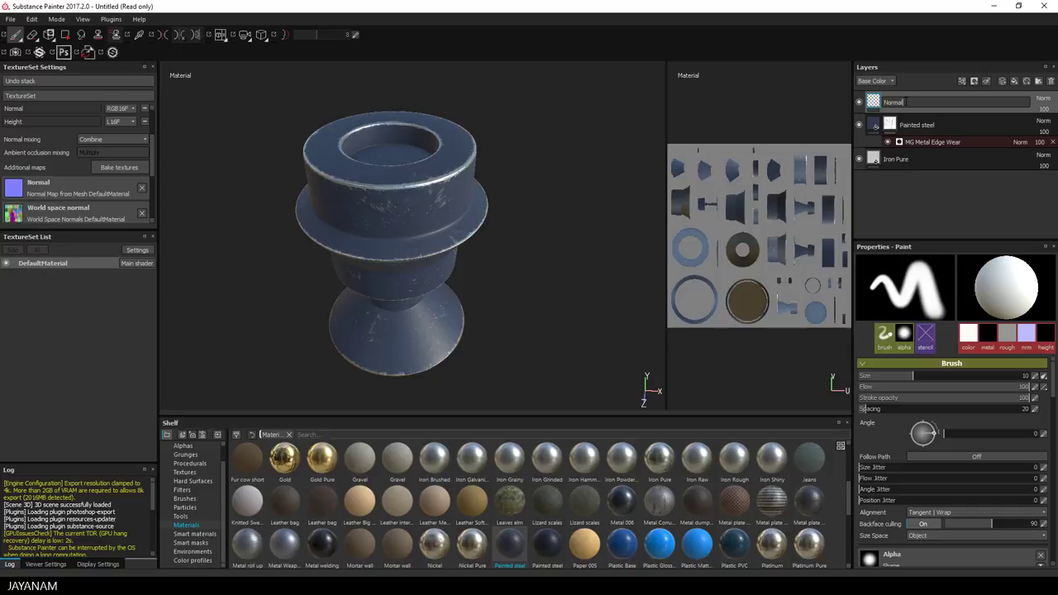
type("Normal_Details")
key("Return")
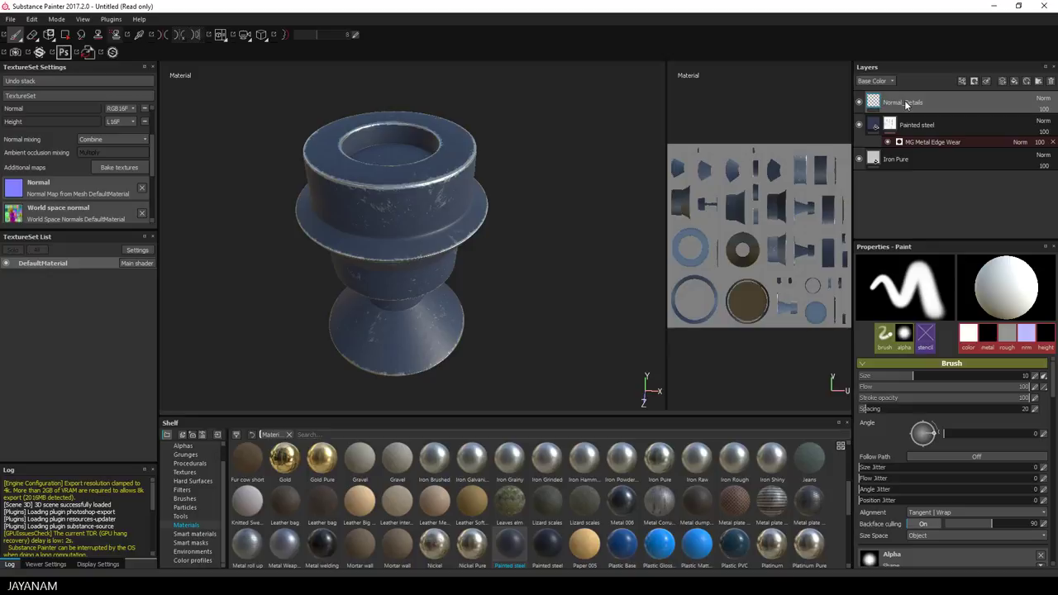
left_click_drag(899, 101, 897, 171)
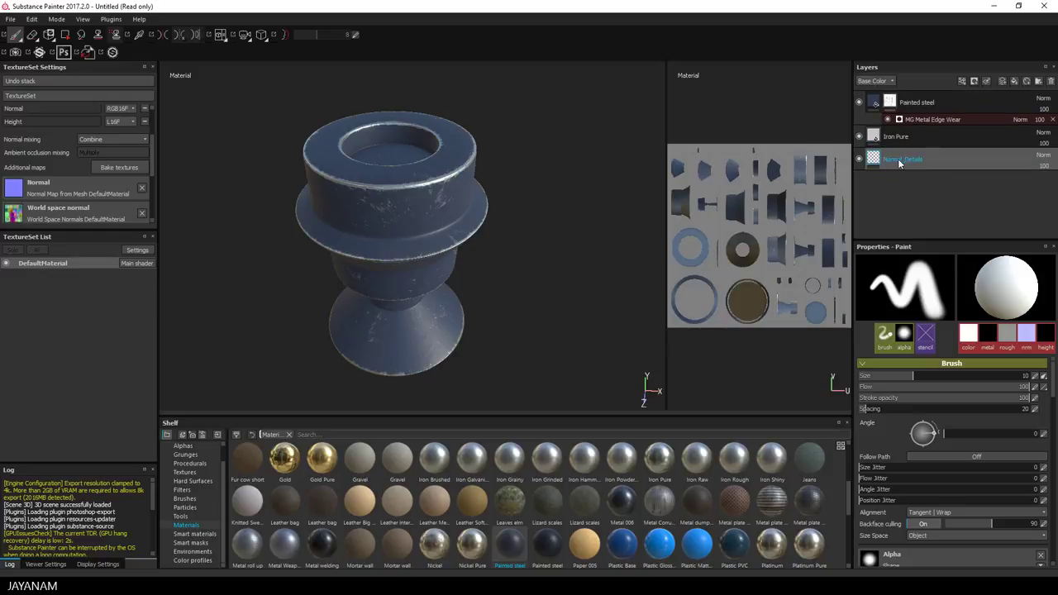
Display the Hard Surfaces collection in the shelf and look through it for the edge_01 shape.
left_click(190, 482)
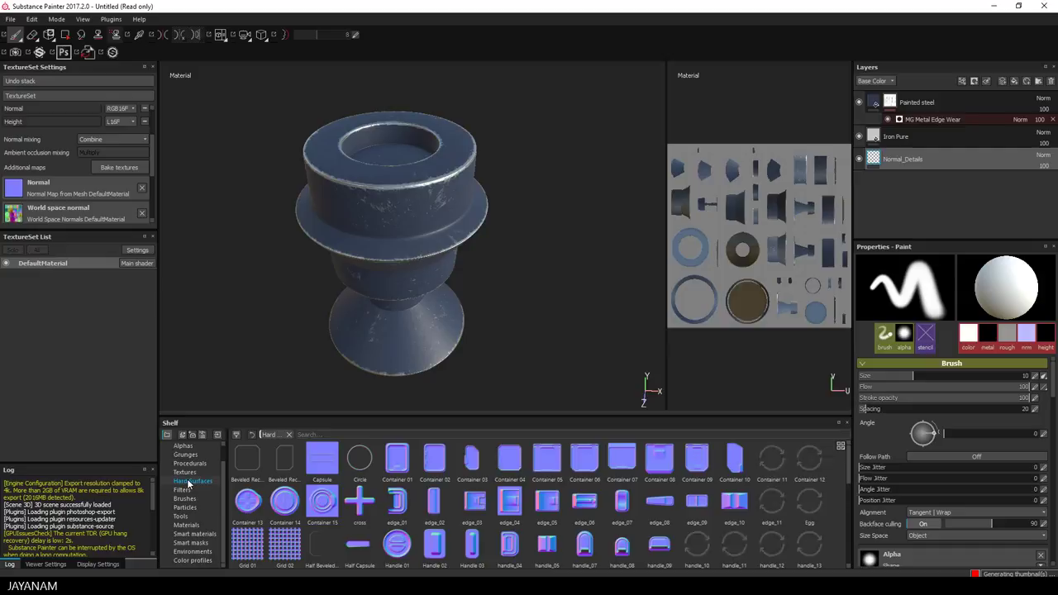
scroll(668, 522, "down", 10)
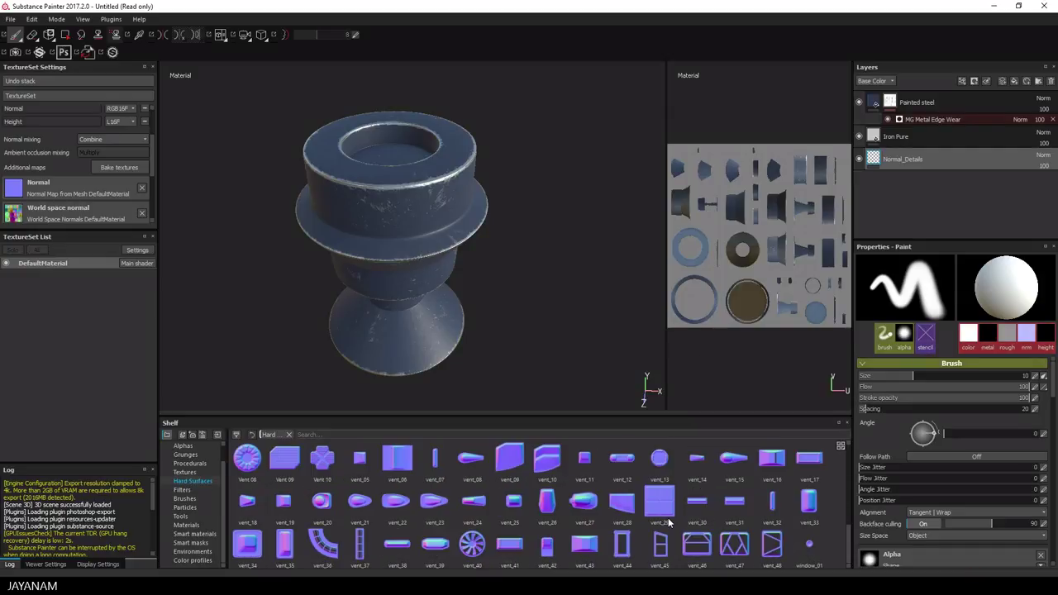
scroll(670, 522, "up", 5)
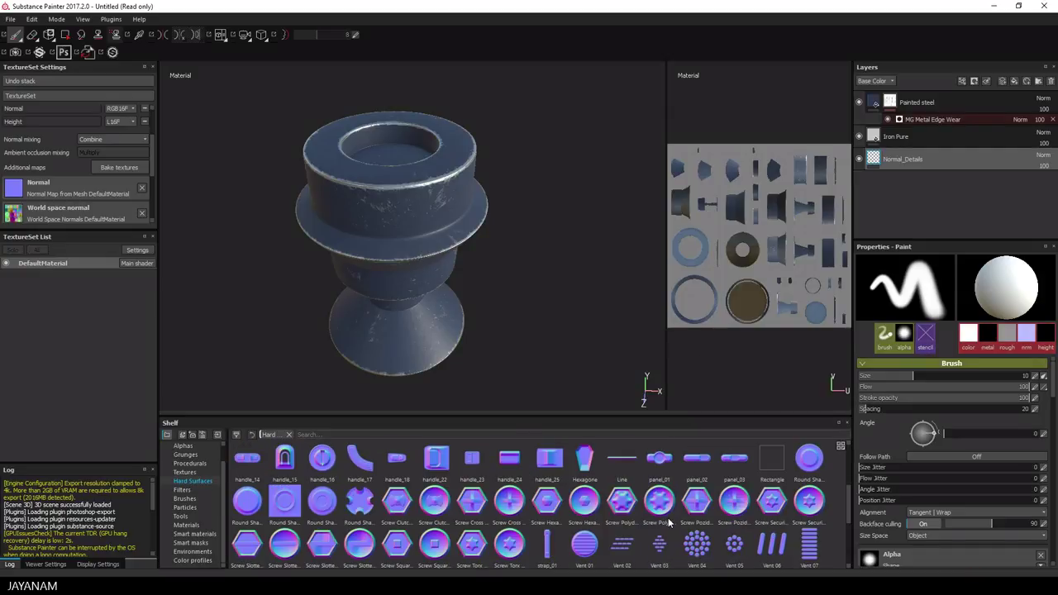
scroll(670, 522, "up", 5)
mouse_move(400, 506)
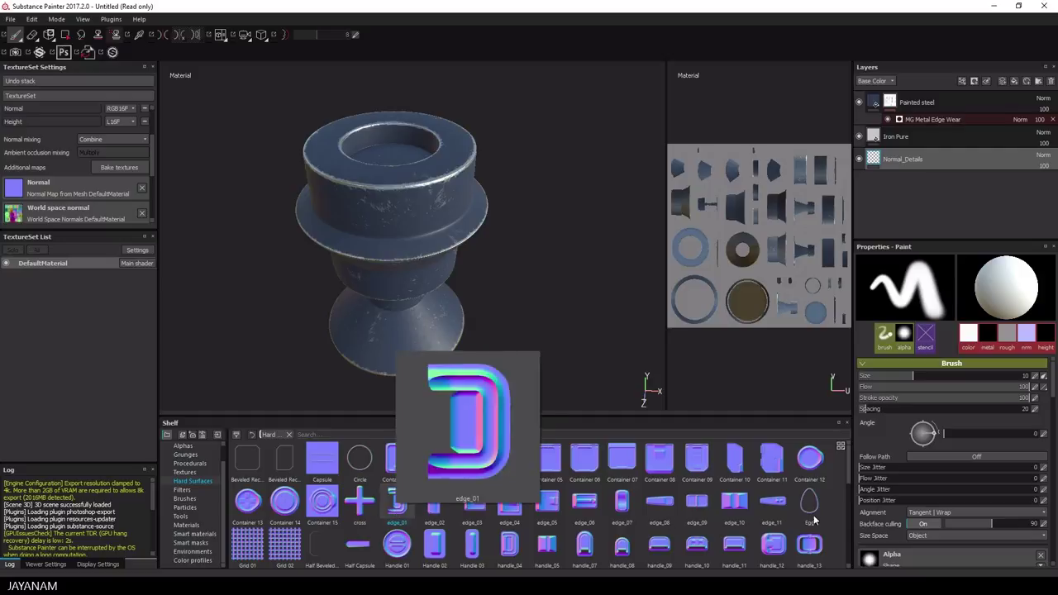
Remove the brush's alpha and switch off its color, metal, rough and height channels, leaving only the normal channel active.
scroll(980, 460, "down", 2)
left_click(1040, 522)
scroll(977, 513, "down", 2)
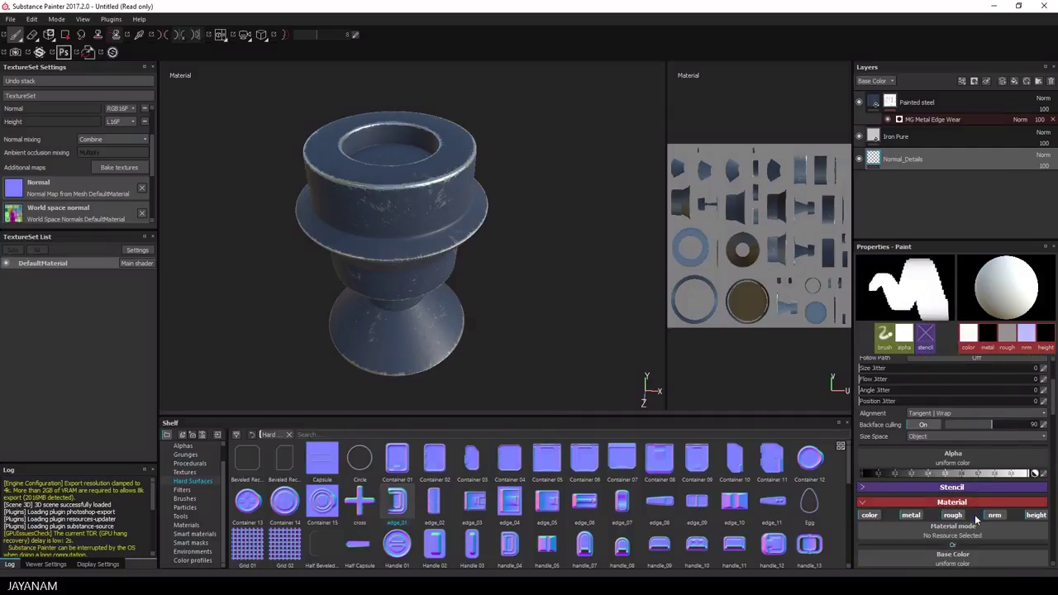
scroll(977, 519, "down", 1)
left_click(869, 482)
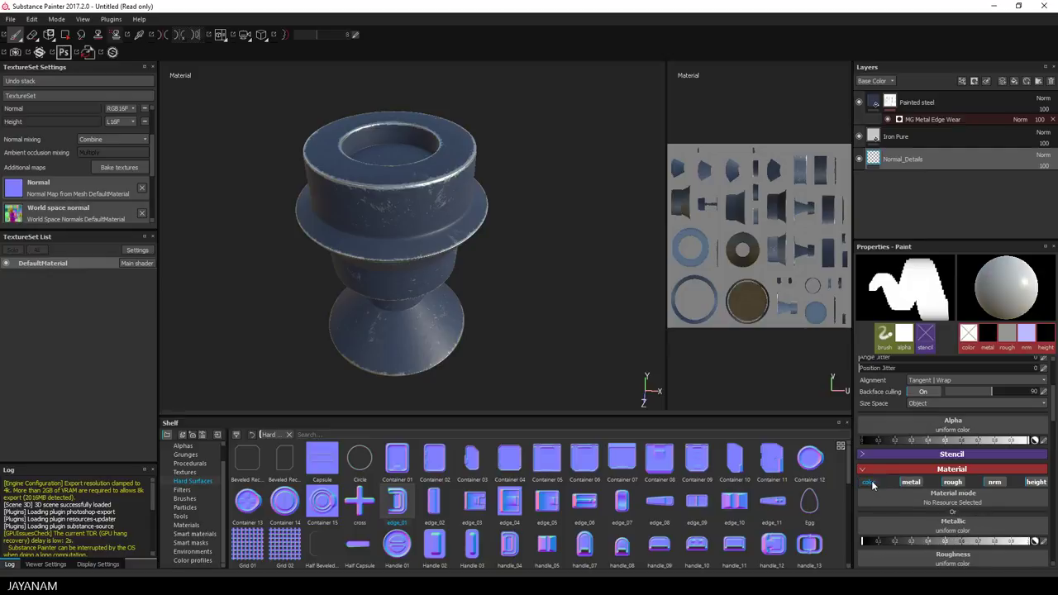
left_click(910, 483)
left_click(953, 482)
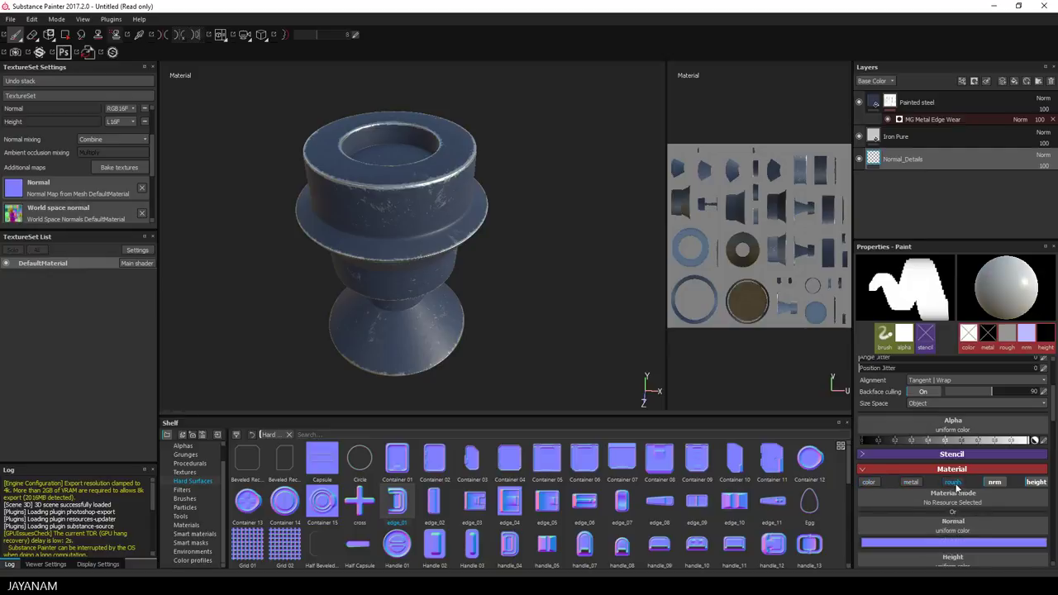
left_click(1038, 483)
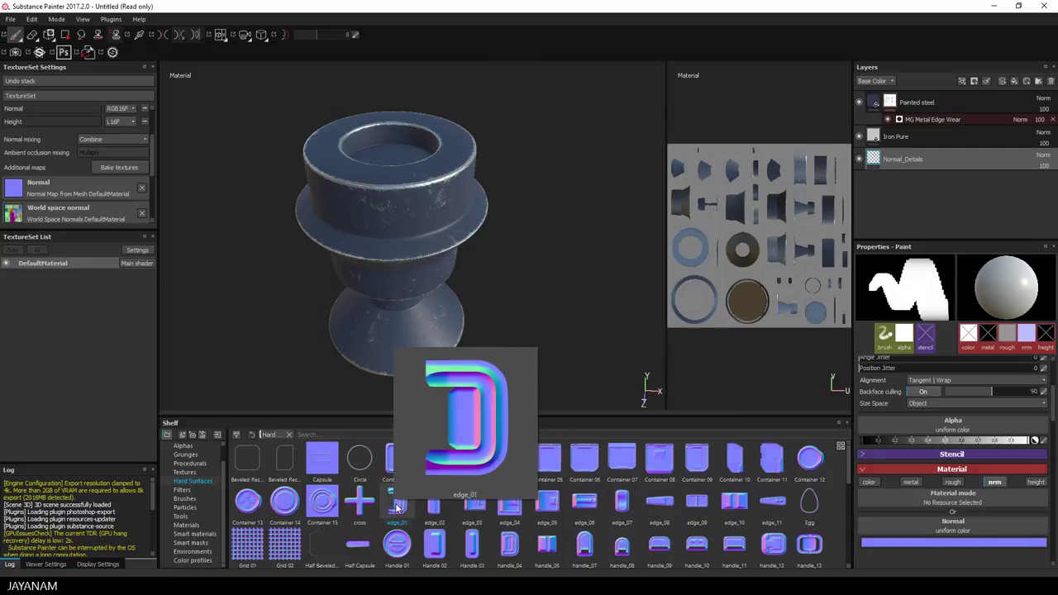
Assign edge_01 as the brush's normal and stamp it, enlarged and rotated with its opening upward, on the front of the conical base.
left_click_drag(396, 506, 915, 527)
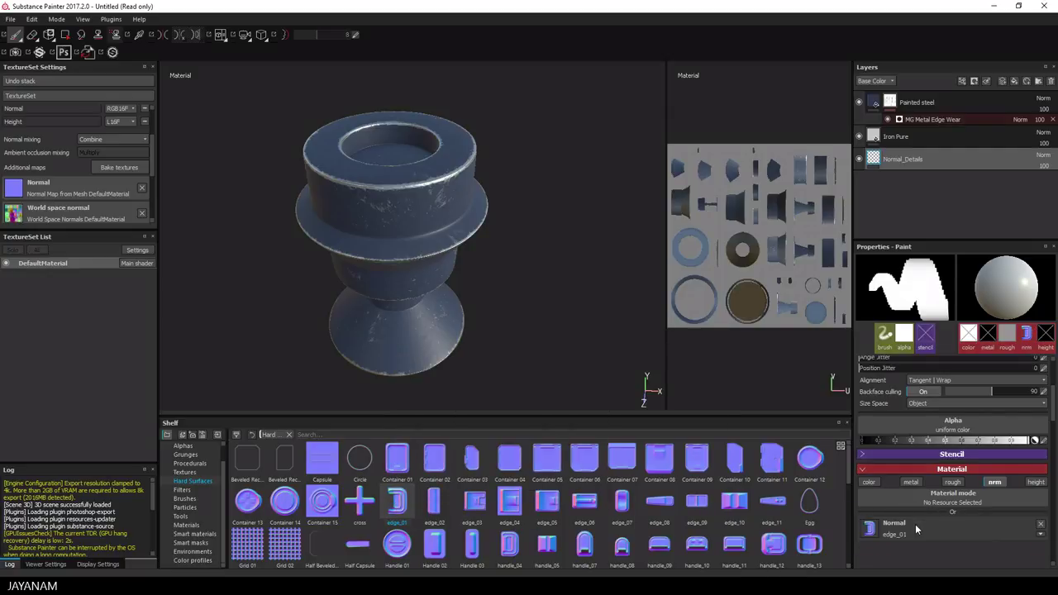
scroll(403, 349, "up", 5)
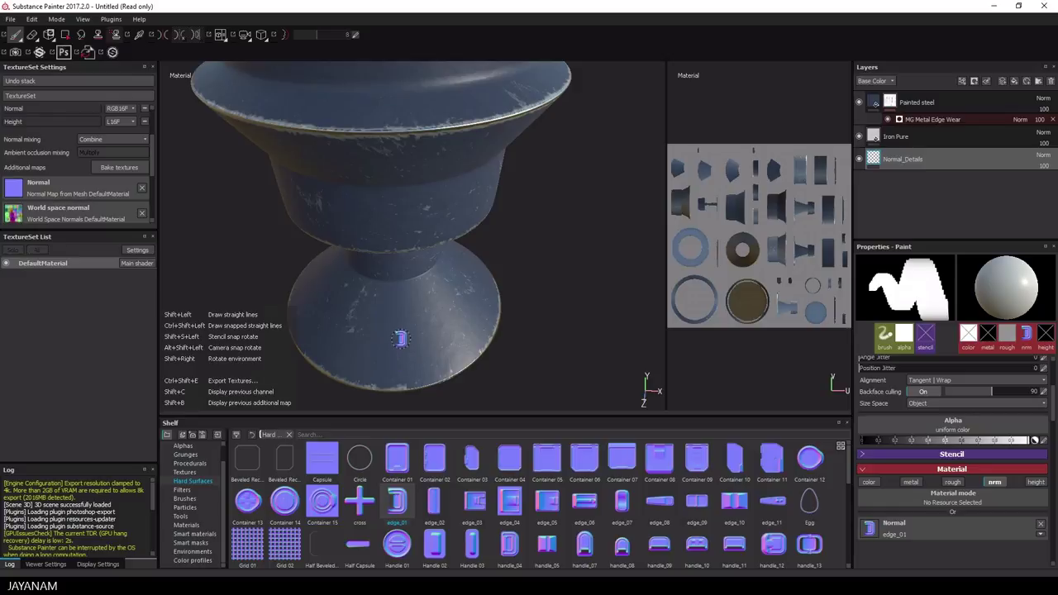
middle_click_drag(403, 297, 397, 295, "alt")
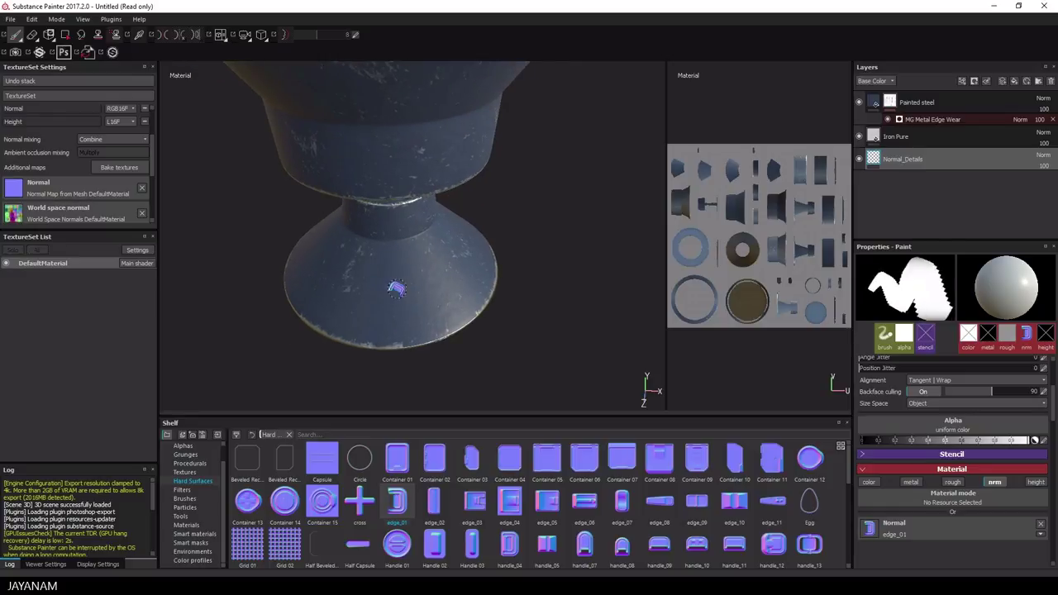
right_click_drag(378, 295, 382, 294, "ctrl")
left_click_drag(382, 293, 392, 283, "ctrl")
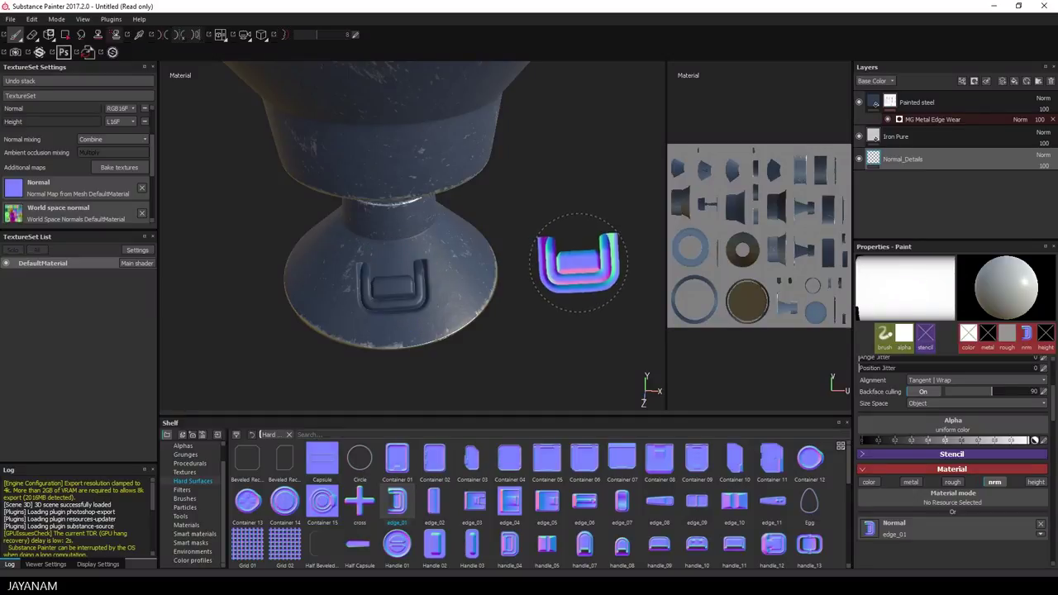
mouse_move(579, 263)
left_mouse_down("alt")
mouse_move(601, 208)
mouse_move(638, 196)
mouse_move(539, 204)
mouse_move(554, 199)
left_mouse_up("alt")
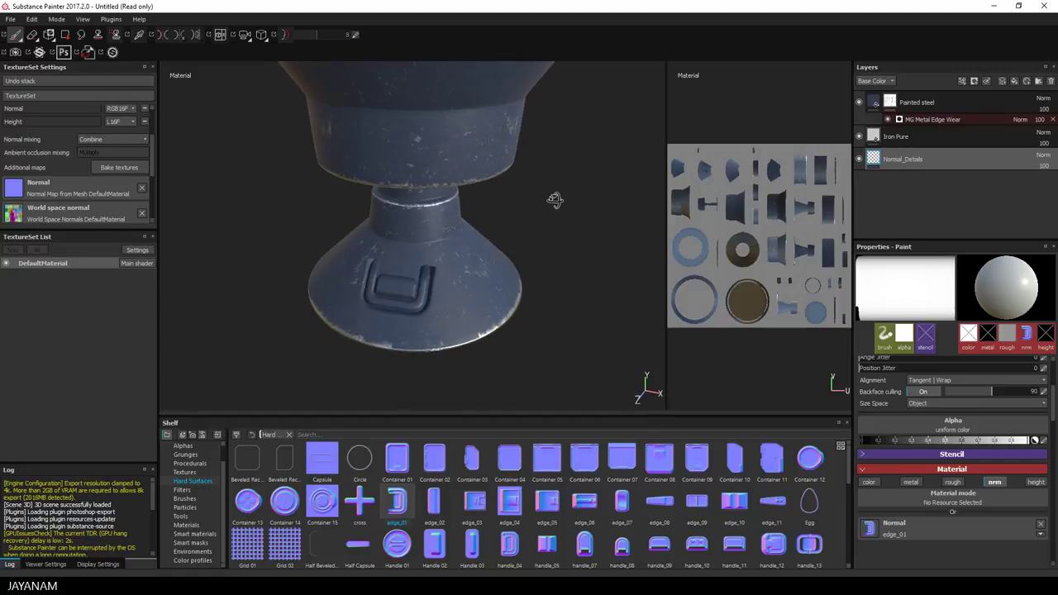
key("f")
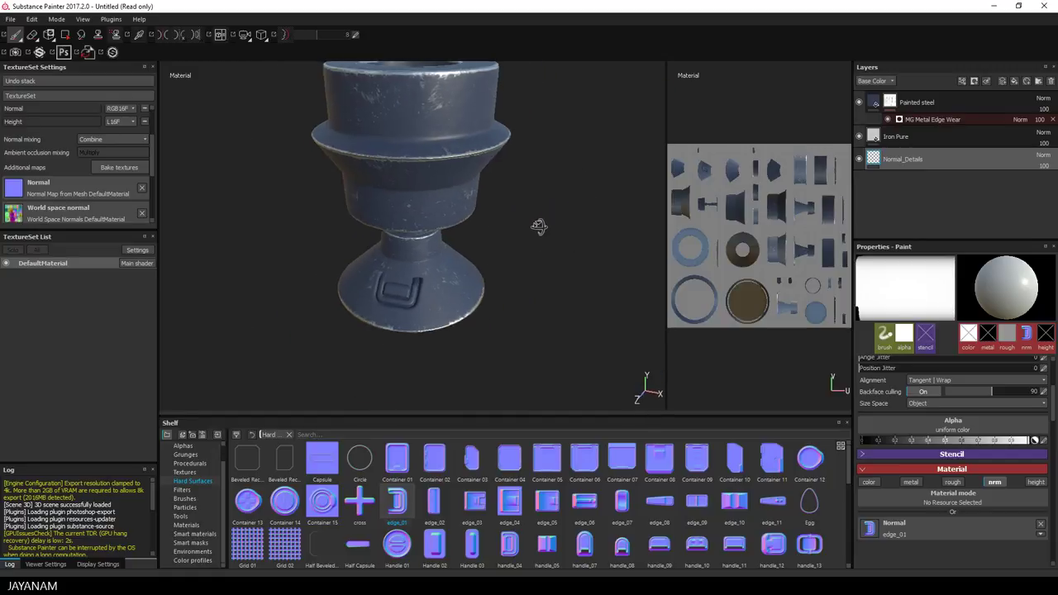
mouse_move(539, 227)
left_mouse_down("alt")
mouse_move(589, 230)
mouse_move(567, 229)
left_mouse_up("alt")
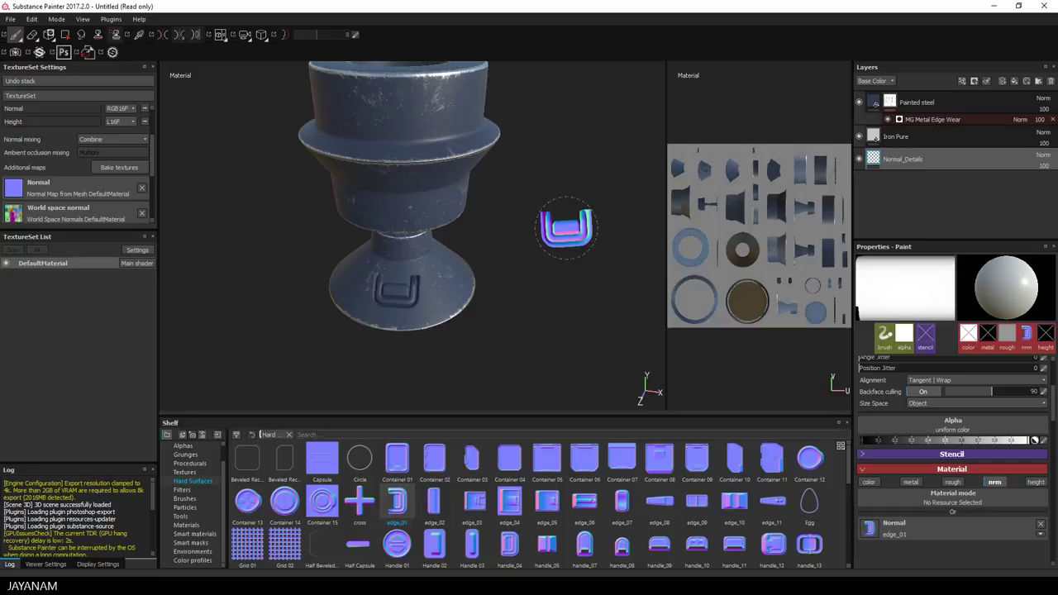
scroll(566, 229, "down", 2)
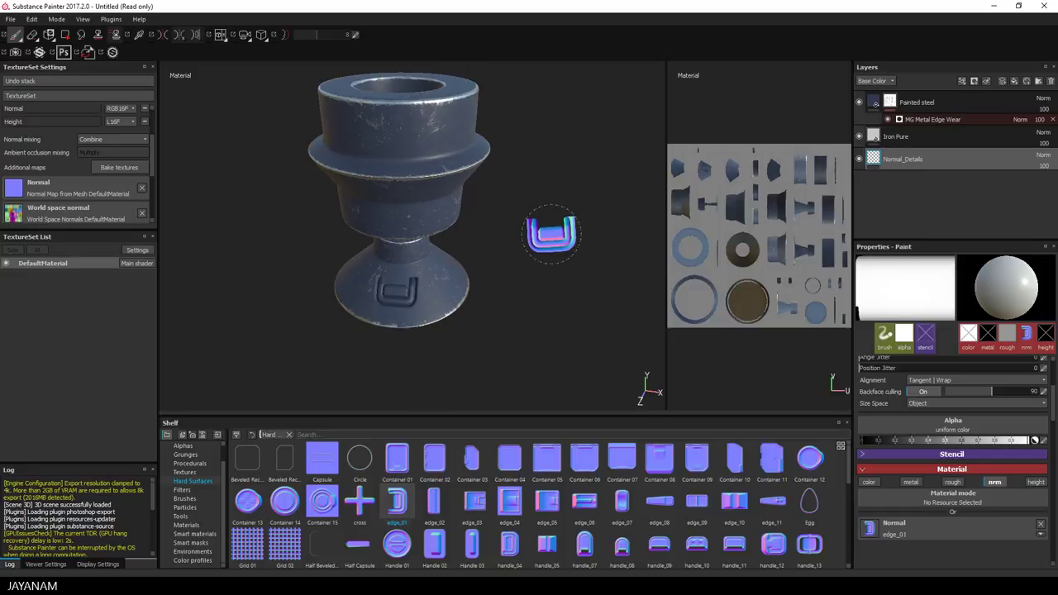
scroll(567, 228, "down", 2)
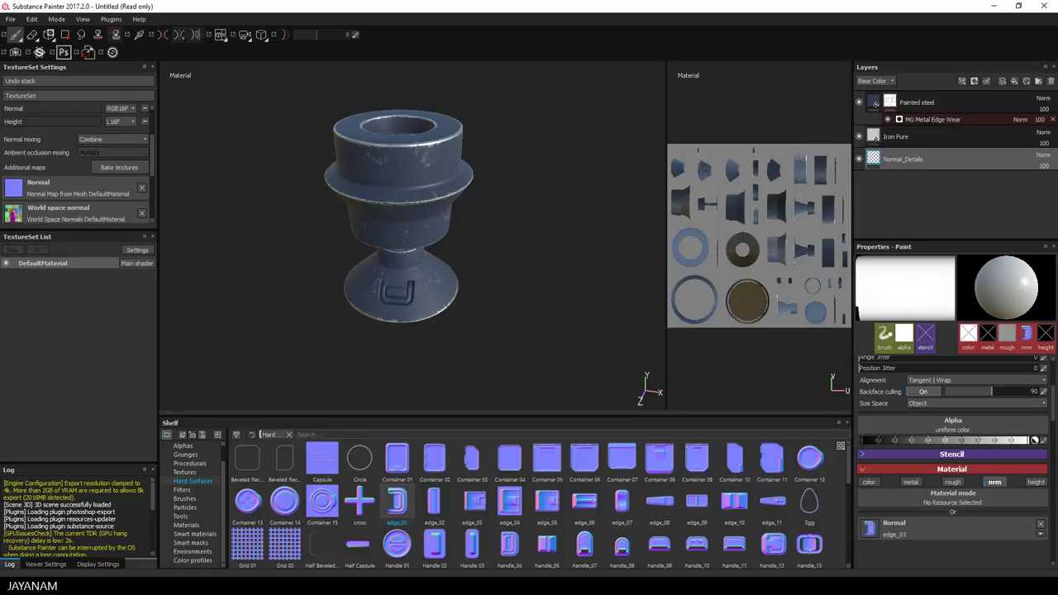
Add an anchor point to the Normal_Details layer and name it AP_Normal_Details.
double_click(933, 159)
right_click(930, 163)
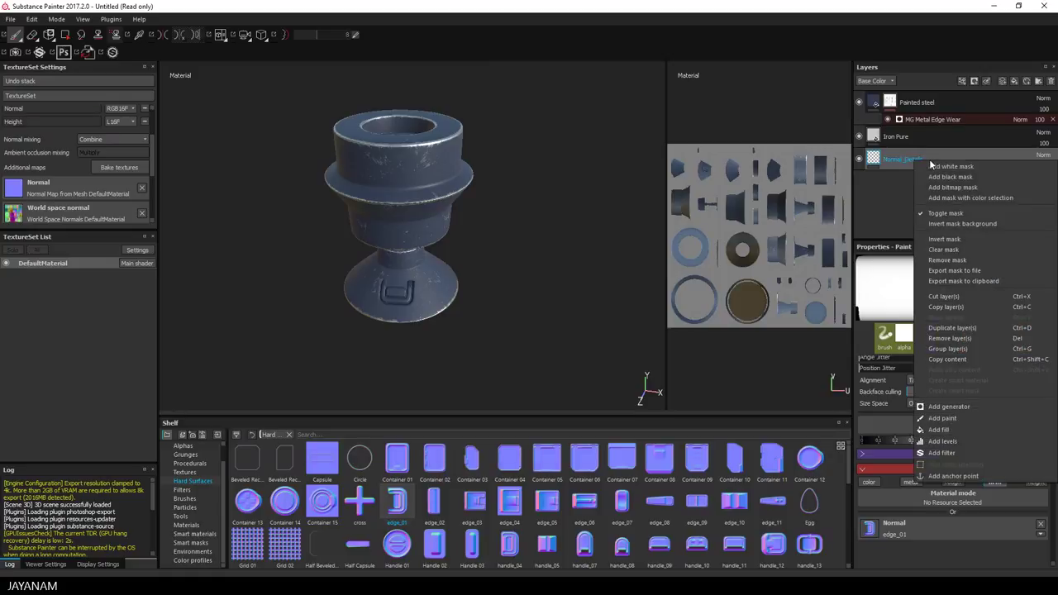
left_click(954, 477)
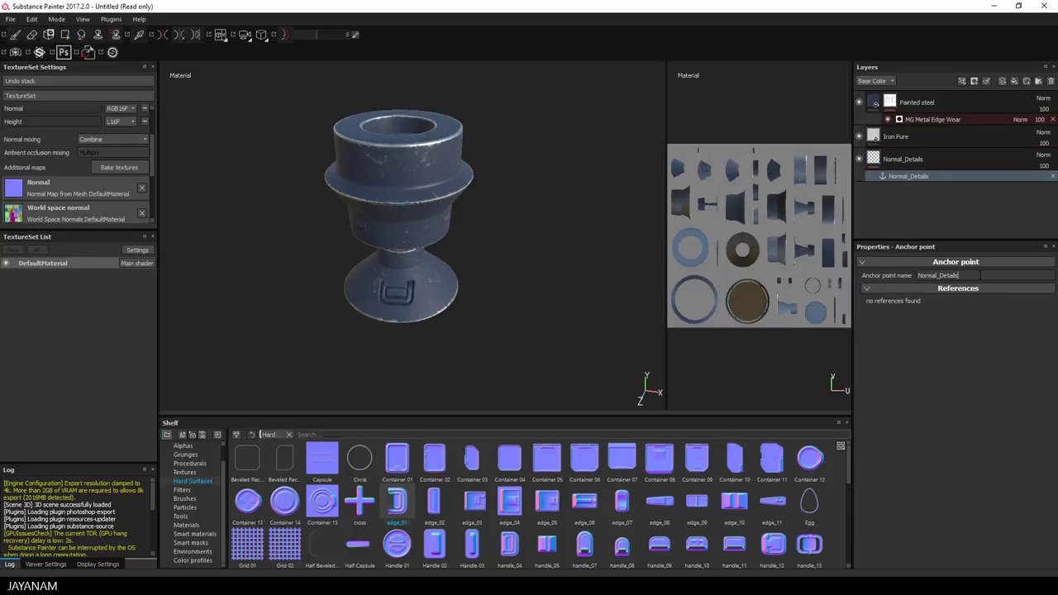
double_click(938, 275)
type("AP_Normal_Details")
key("Return")
Turn on Micro_Details_Micro_Normal in the micro details of the Painted steel layer's MG Metal Edge Wear generator.
left_click(936, 118)
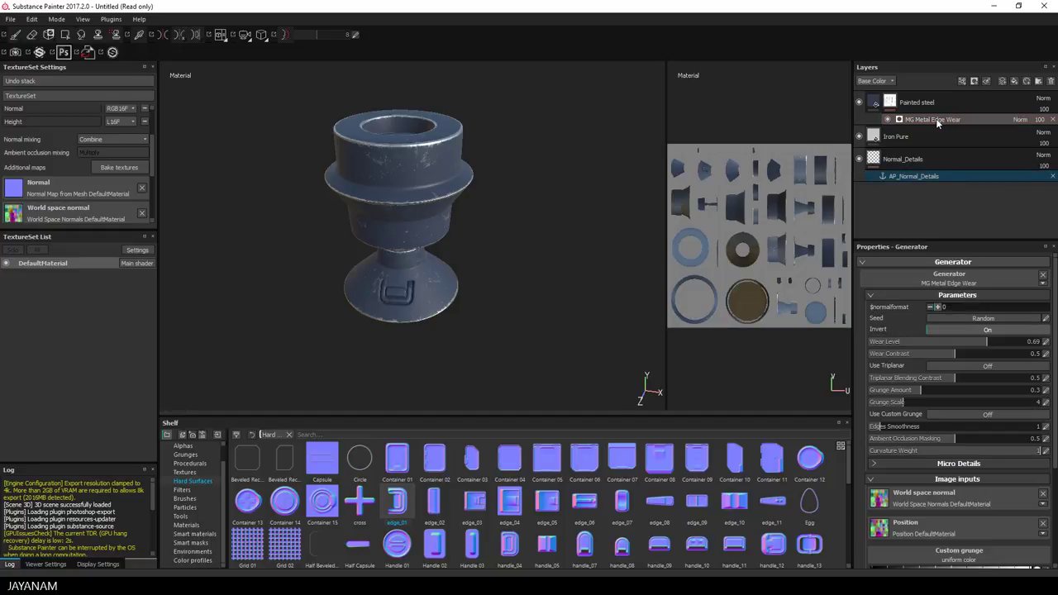
scroll(998, 402, "down", 2)
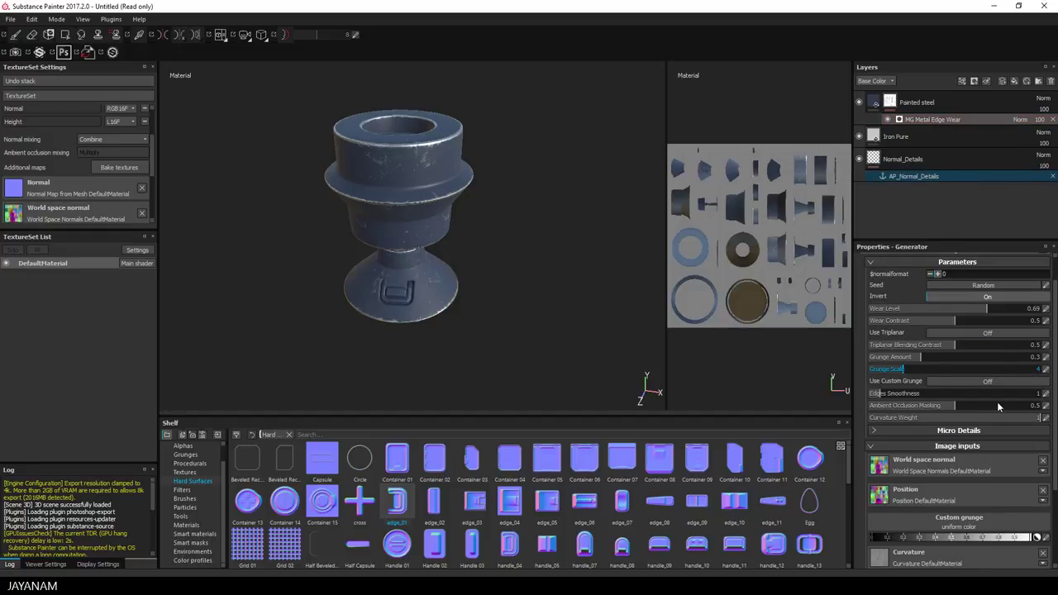
left_click(948, 430)
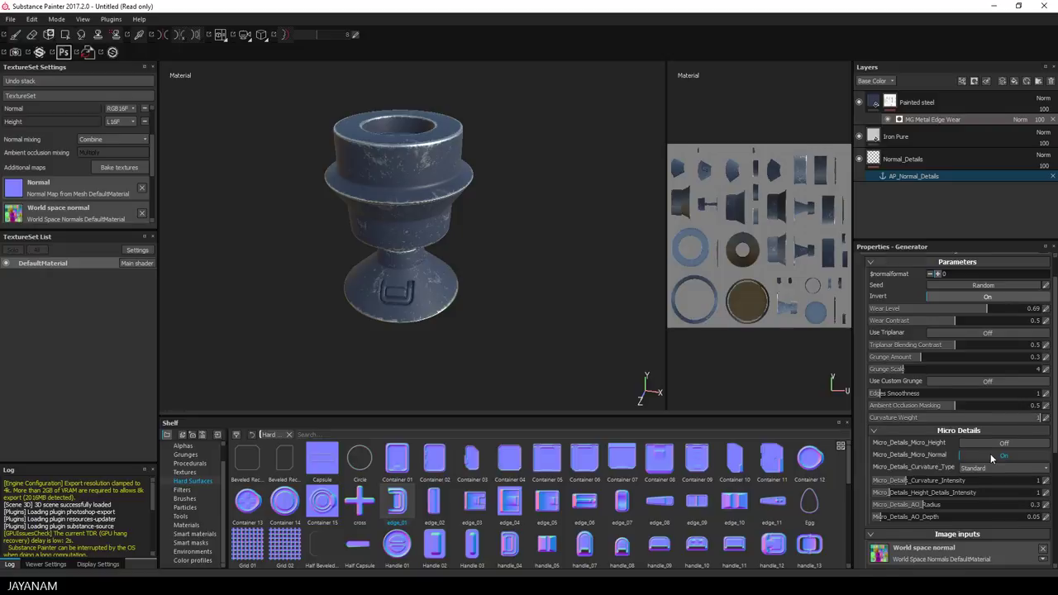
Assign the AP_Normal_Details anchor point to the generator's Micro Normal image input.
scroll(991, 454, "down", 2)
scroll(991, 454, "down", 10)
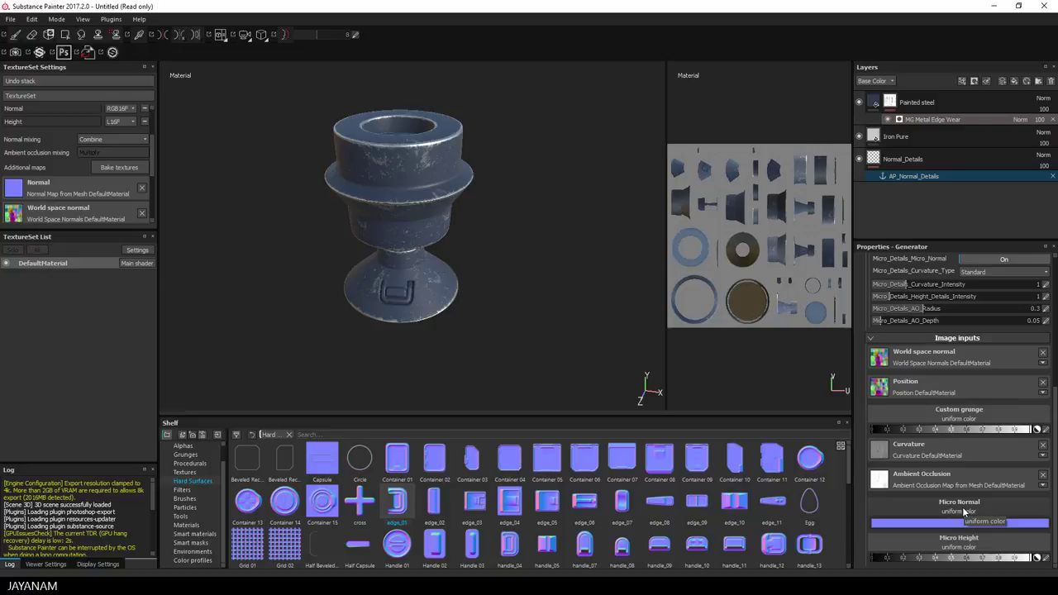
left_click(964, 512)
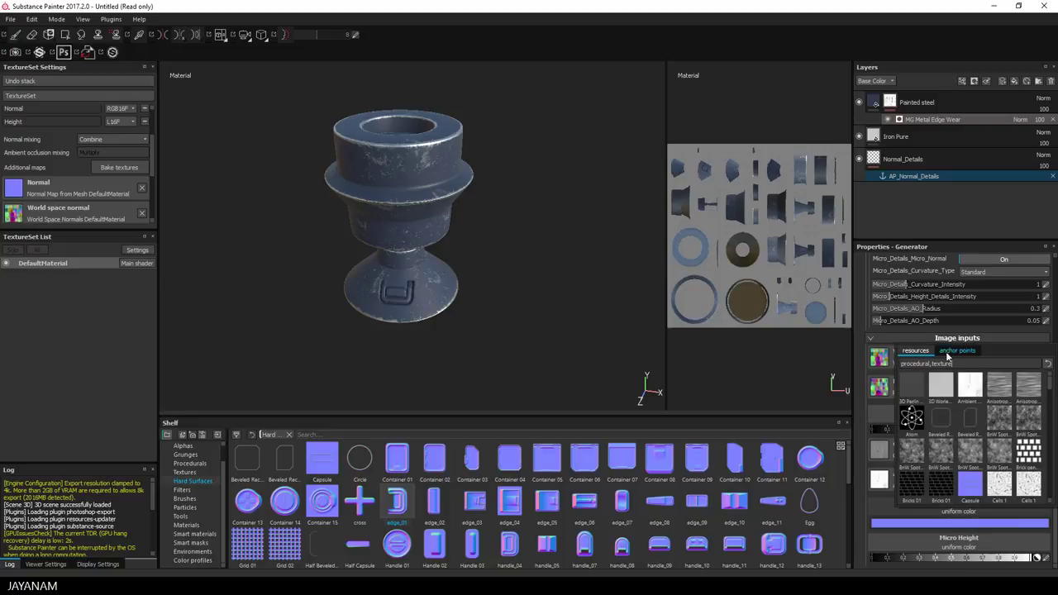
left_click(957, 350)
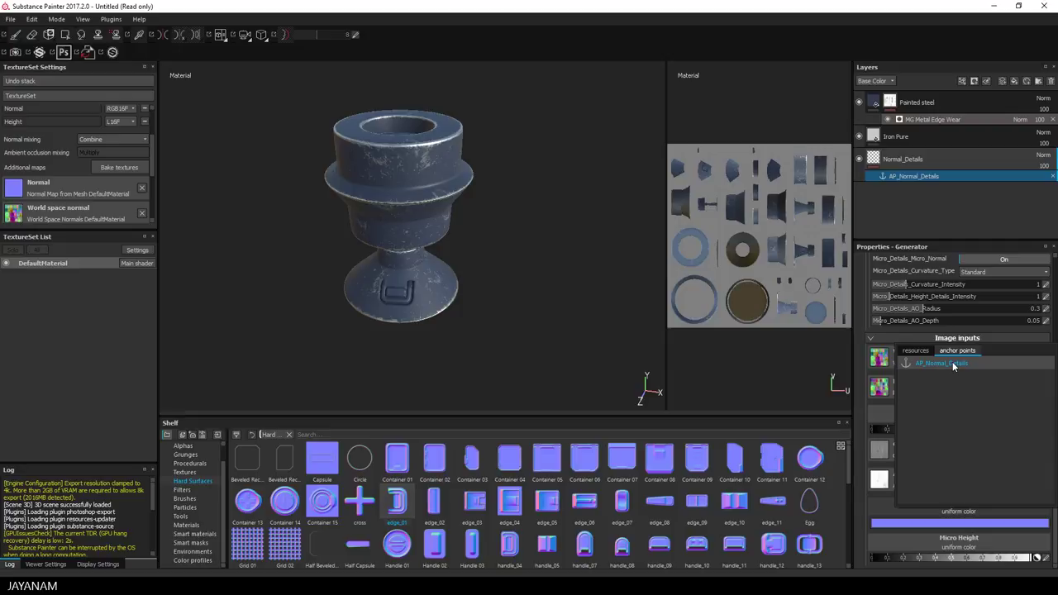
left_click(953, 364)
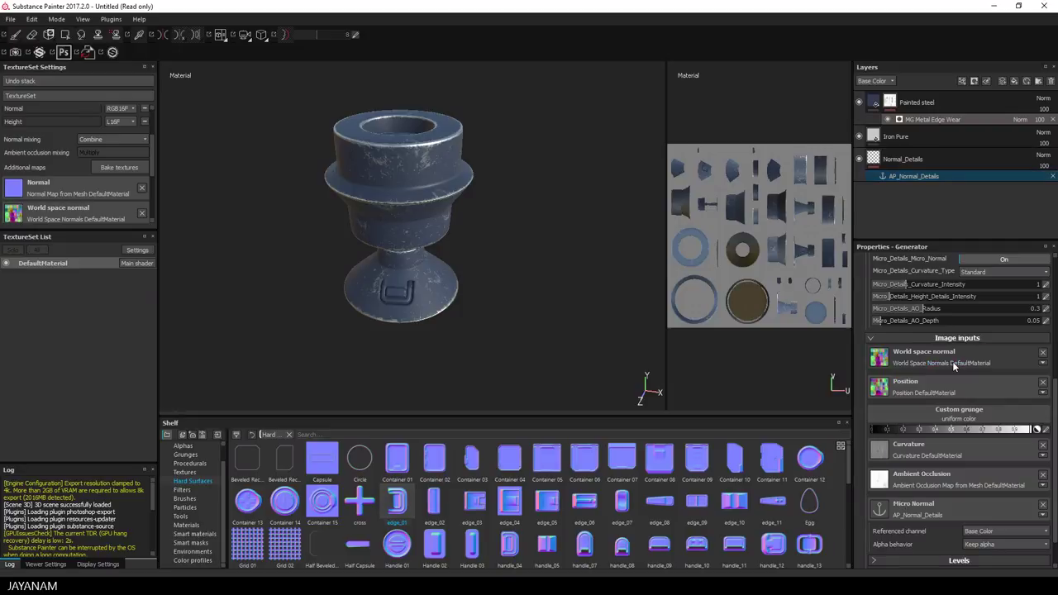
Set the referenced channel of the generator's Micro Normal input to Normal.
scroll(999, 497, "down", 1)
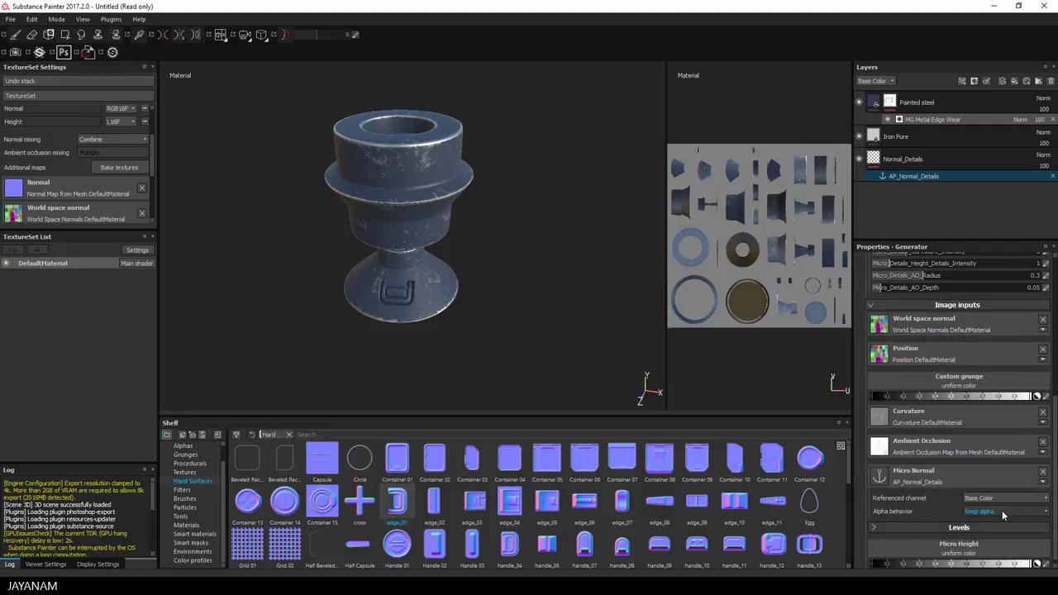
left_click(995, 496)
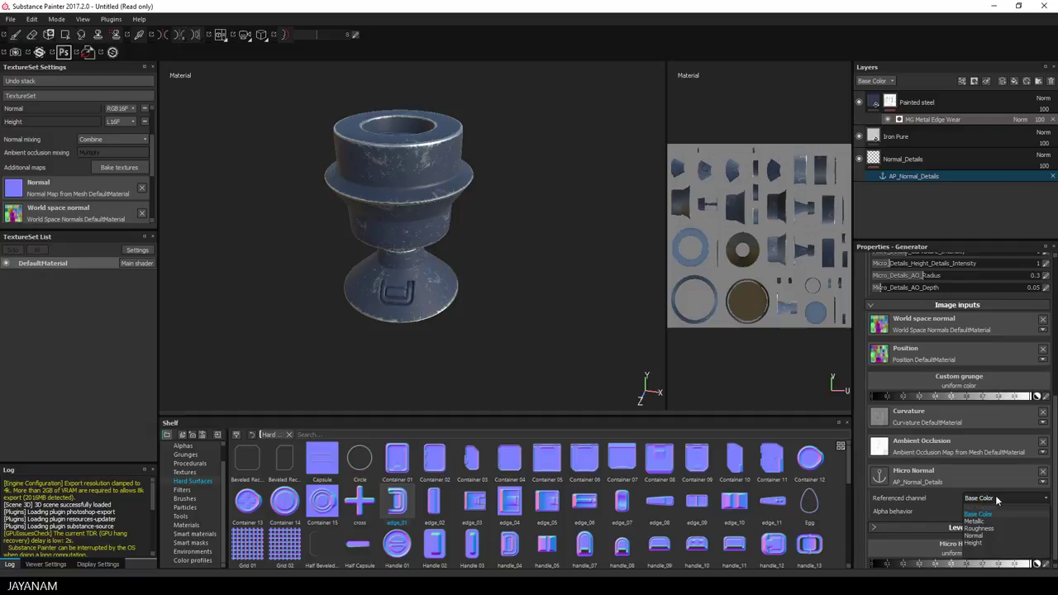
left_click(987, 534)
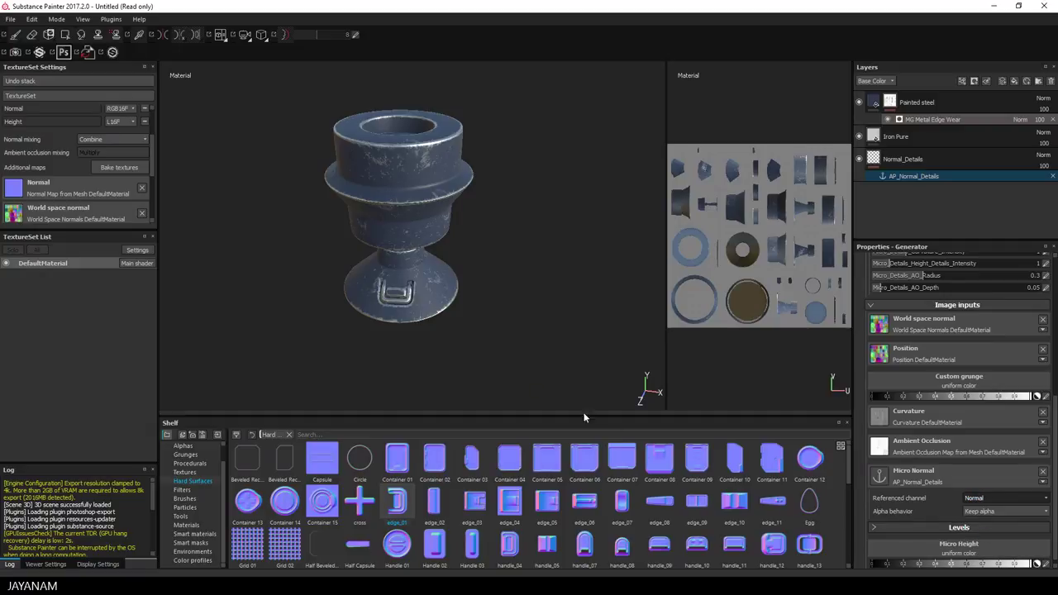
Slightly lower Micro_Details_Curvature_Intensity in the MG Metal Edge Wear generator to soften the wear around the stamped detail.
scroll(499, 344, "up", 5)
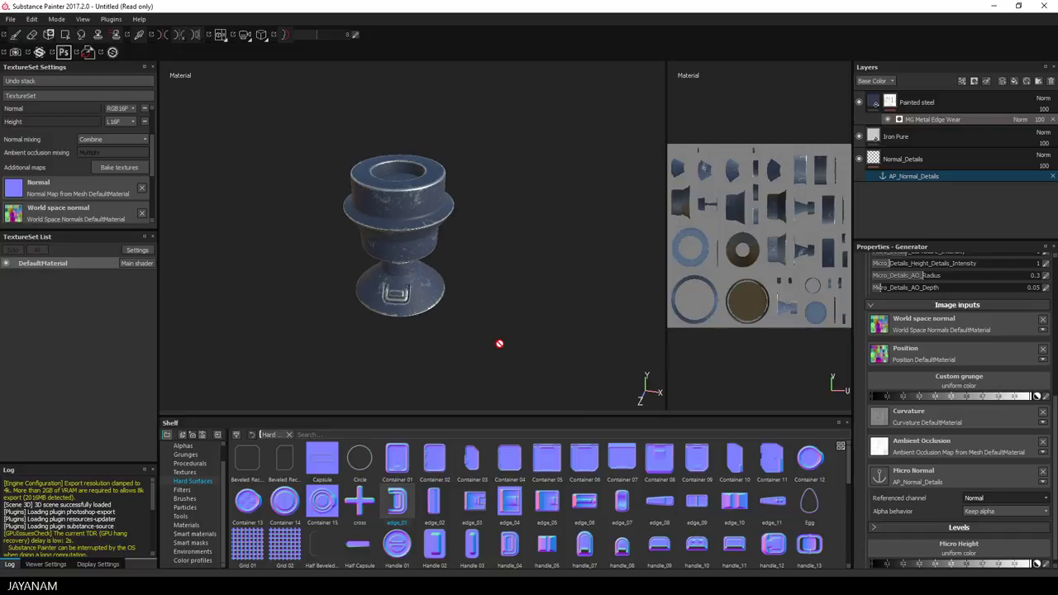
mouse_move(500, 289)
left_mouse_down("alt")
mouse_move(545, 274)
mouse_move(569, 243)
mouse_move(478, 336)
mouse_move(600, 290)
mouse_move(514, 303)
mouse_move(529, 265)
left_mouse_up("alt")
scroll(478, 337, "up", 4)
scroll(512, 302, "down", 2)
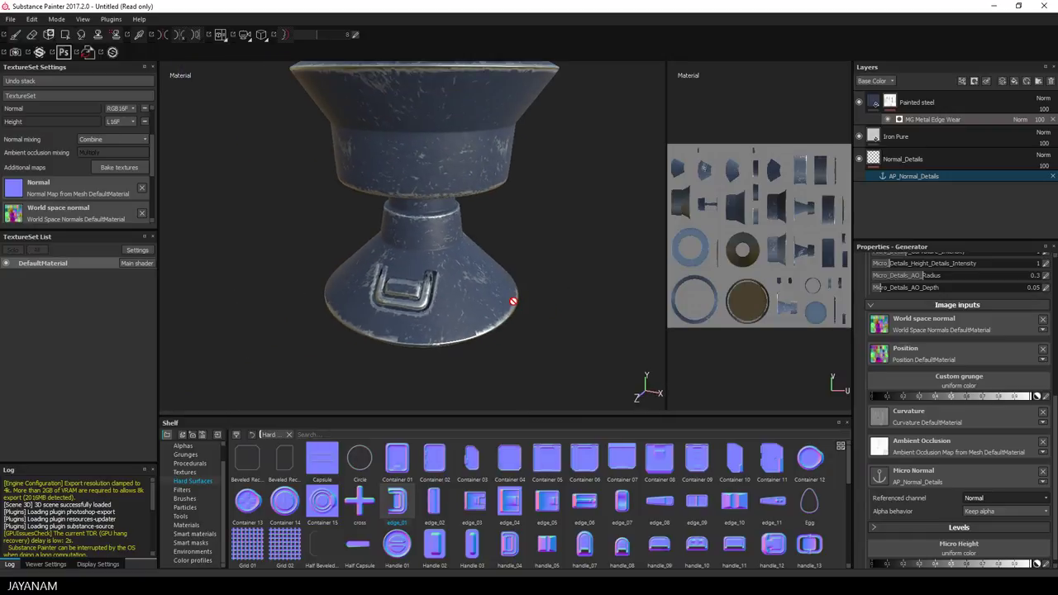
scroll(902, 323, "up", 2)
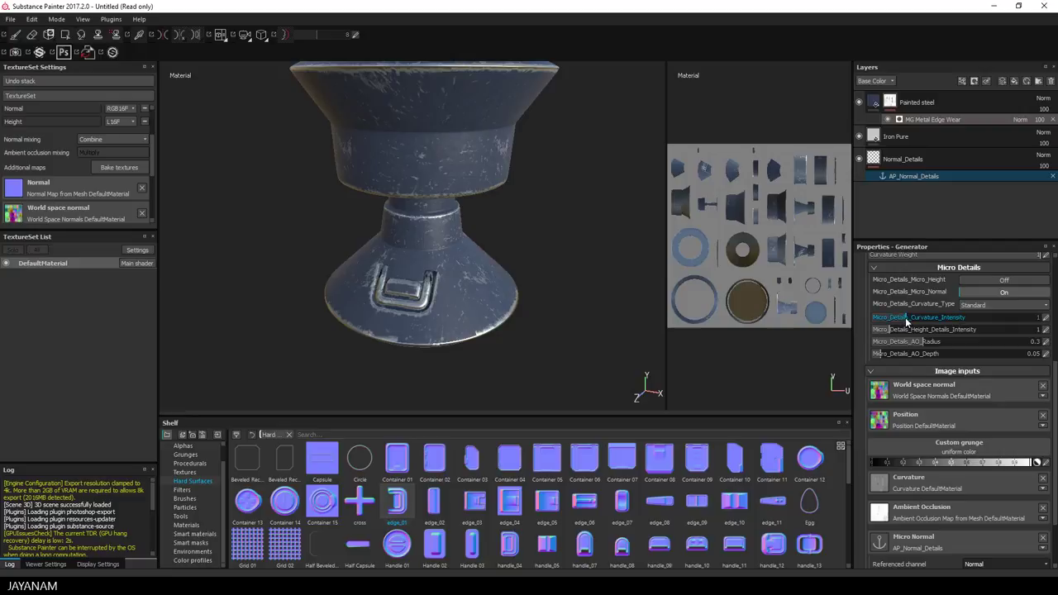
left_click_drag(906, 317, 896, 324)
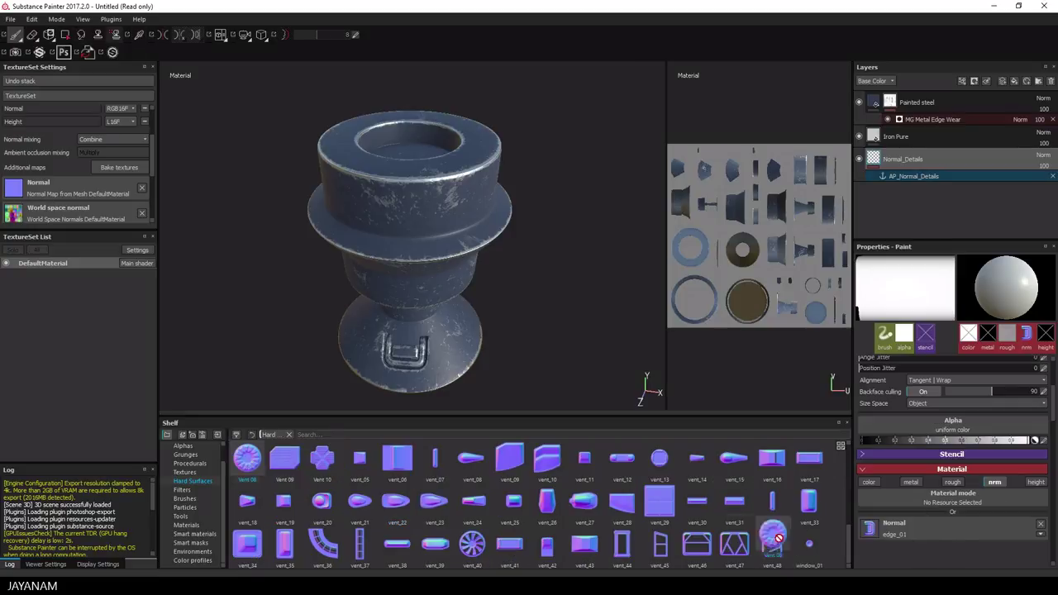
Assign Vent 08 as the brush's normal and stamp it on the Normal_Details layer, enlarged to fill the circular recess in the model's top.
left_click_drag(777, 539, 942, 529)
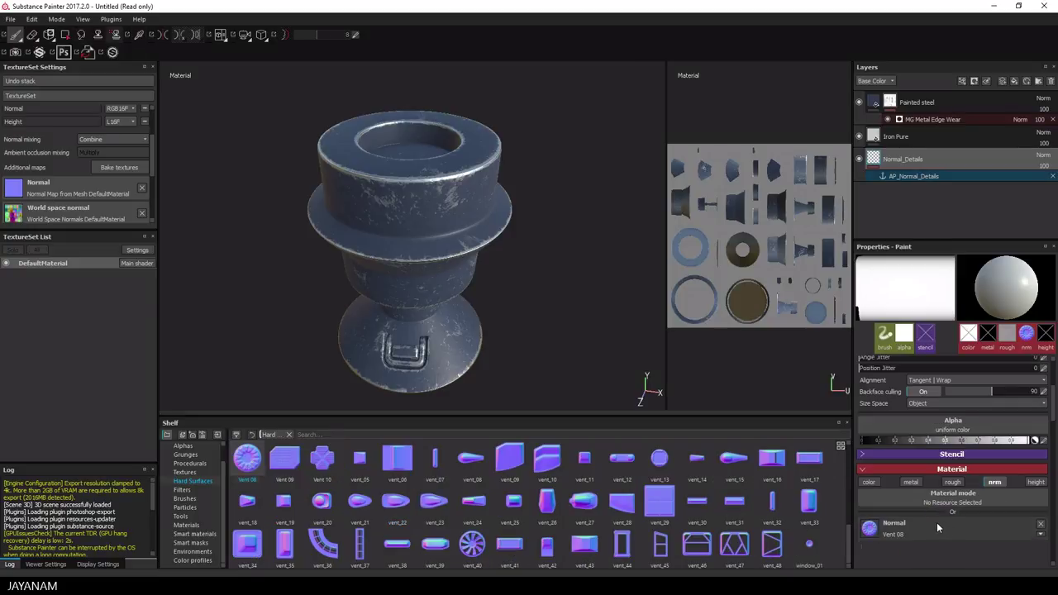
mouse_move(554, 166)
left_mouse_down("alt")
mouse_move(562, 246)
mouse_move(568, 172)
mouse_move(572, 194)
mouse_move(574, 185)
left_mouse_up("alt")
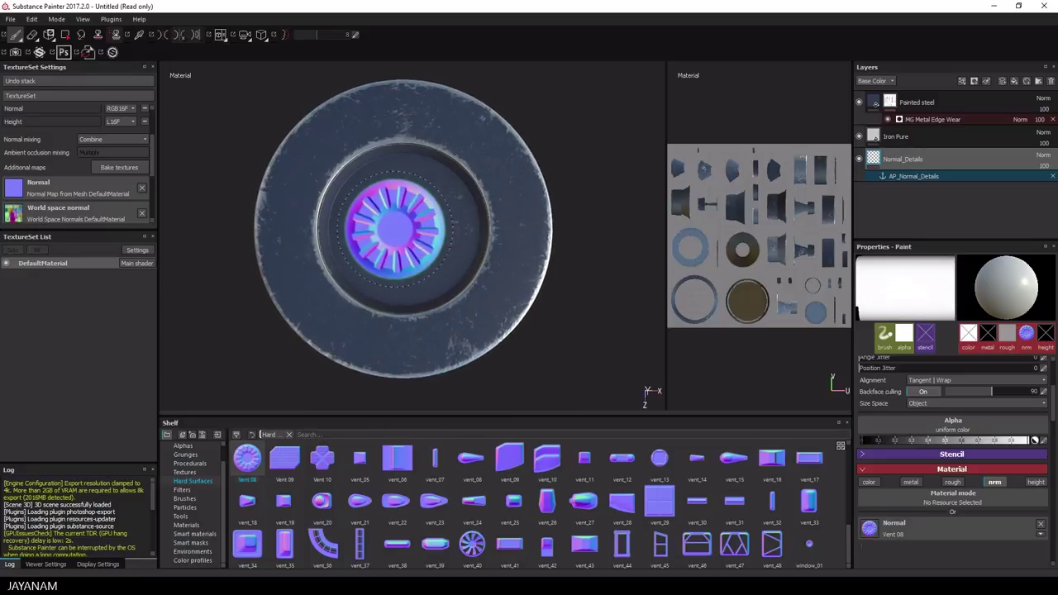
right_click_drag(399, 228, 439, 228, "ctrl")
left_click_drag(402, 228, 450, 228, "ctrl")
left_click(402, 228)
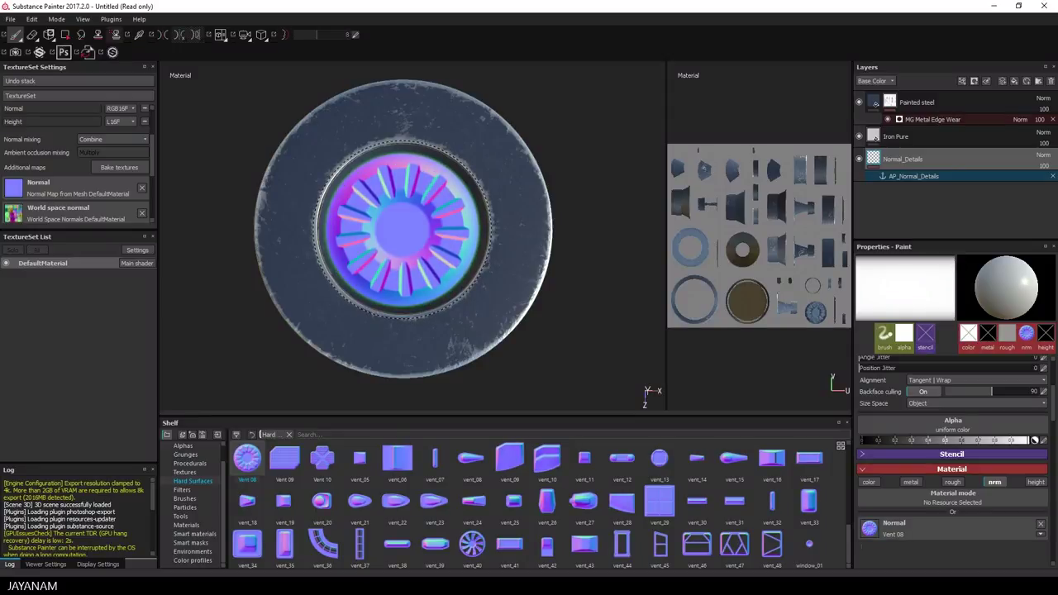
Assign vent_23 as the brush's normal and stamp it with its tip downward on the front of the upper cylinder.
mouse_move(574, 324)
left_mouse_down("alt")
mouse_move(572, 282)
mouse_move(555, 331)
mouse_move(567, 295)
mouse_move(546, 312)
mouse_move(570, 279)
mouse_move(549, 278)
left_mouse_up("alt")
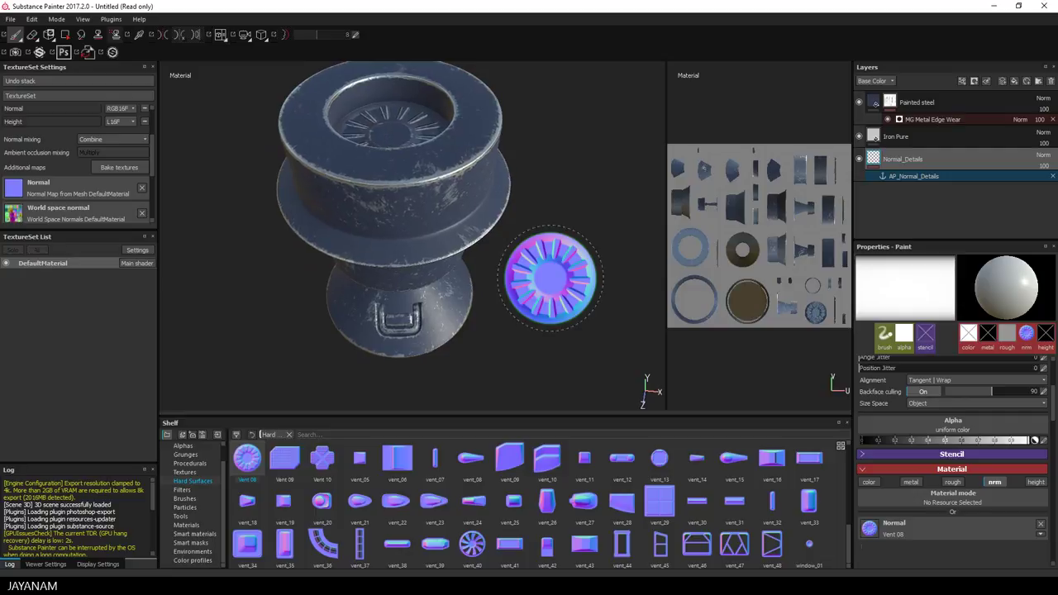
mouse_move(583, 504)
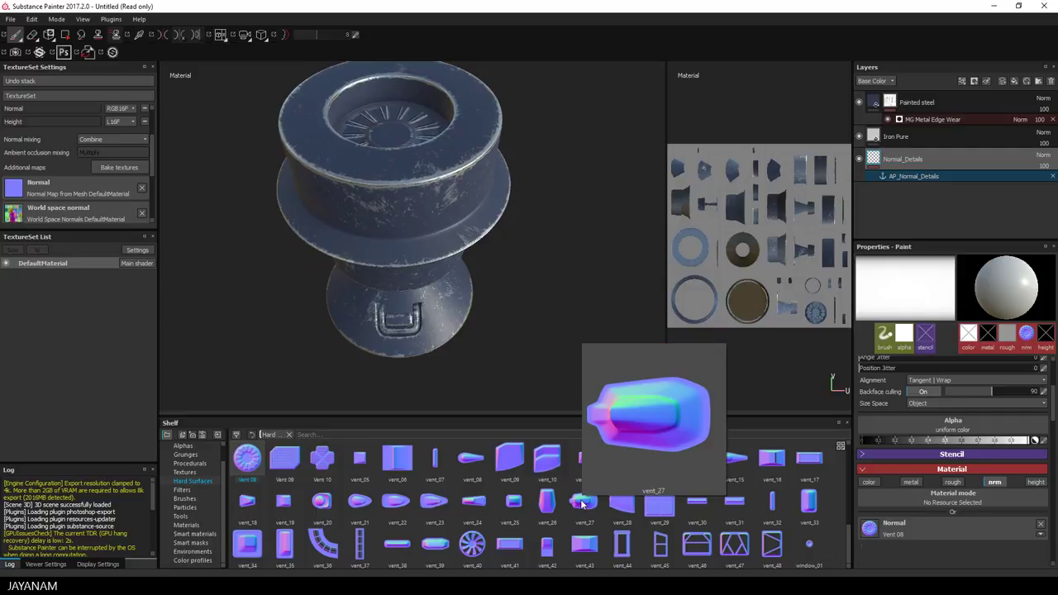
left_click_drag(457, 508, 895, 530)
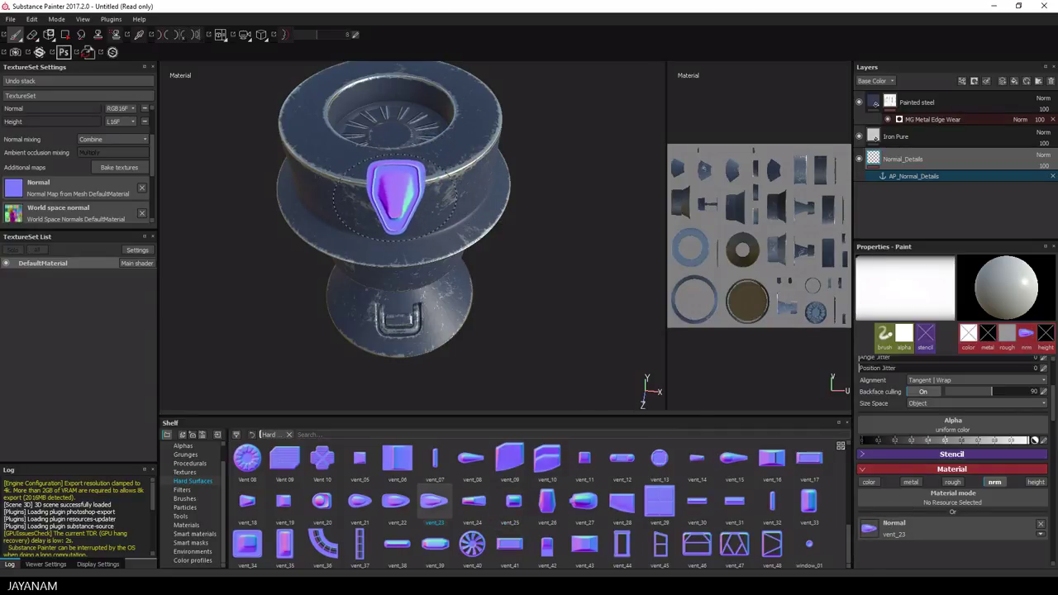
Assign vent_06 as the brush's normal and stamp it on the upper cylinder's side, beside the vent_23 detail.
left_click_drag(402, 201, 480, 298, "alt")
left_click_drag(397, 459, 909, 523)
left_click(431, 178)
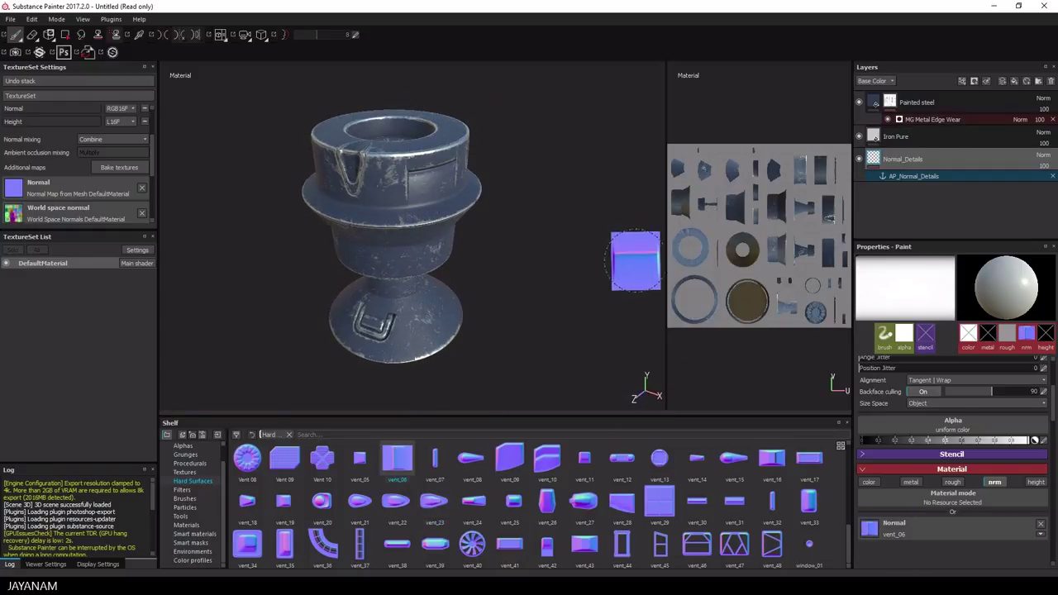
left_click_drag(635, 259, 535, 256, "alt")
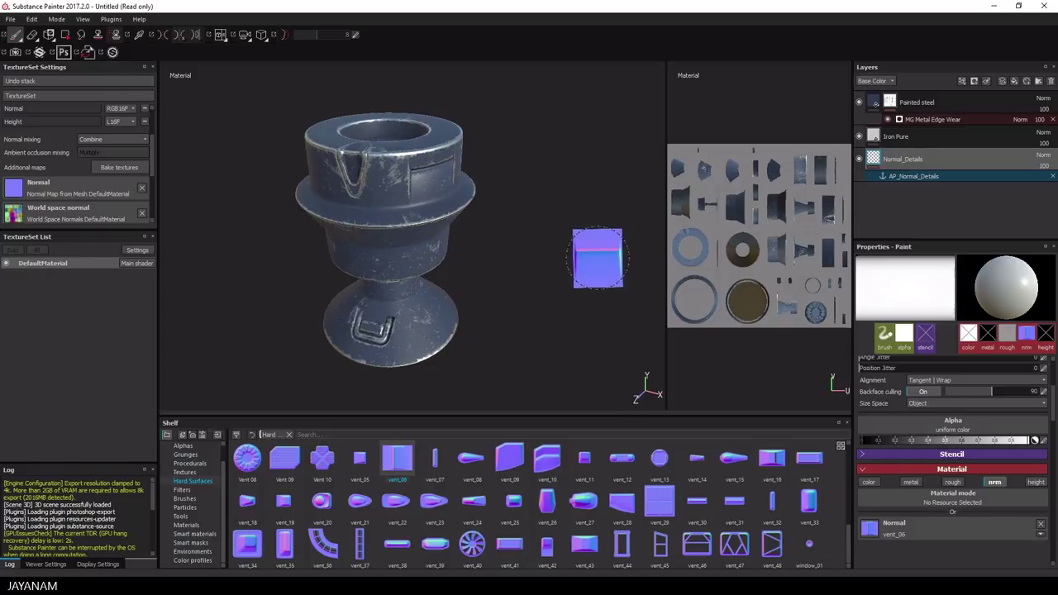